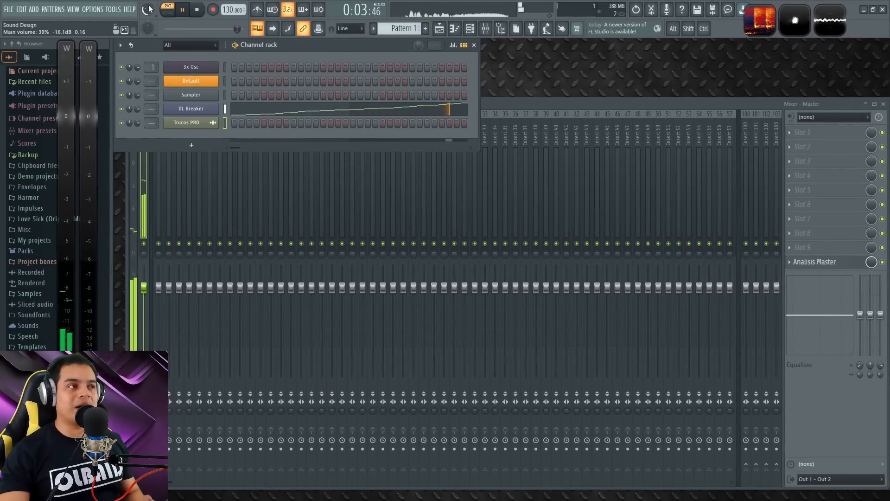
Raise the DL Breaker channel's volume multiplier to 180% in its miscellaneous functions and play the pattern to compare the level.
key("space")
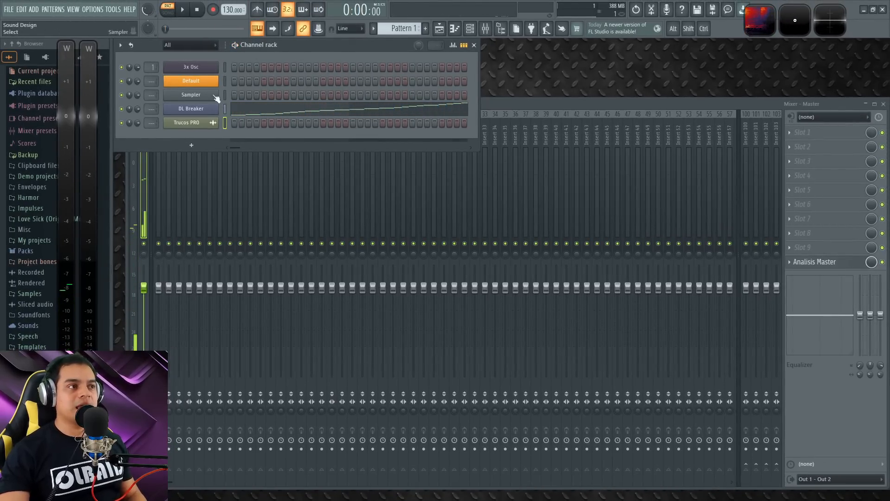
left_click(192, 109)
left_click_drag(388, 182, 387, 172)
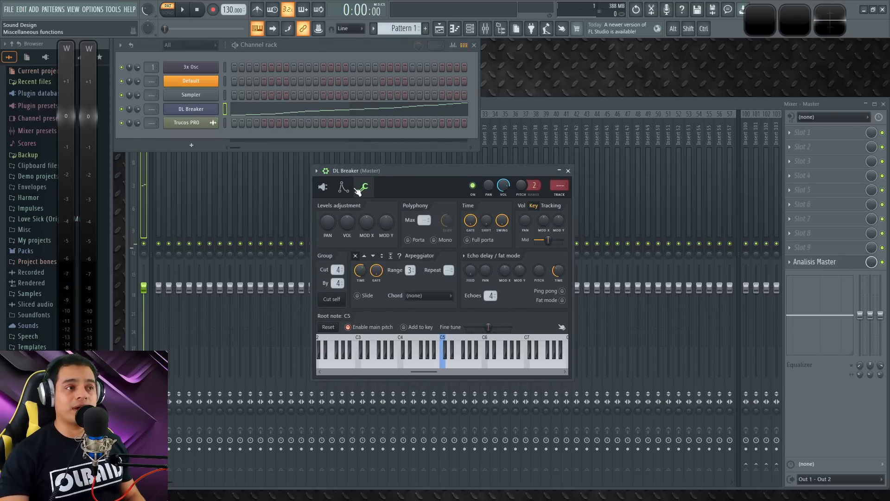
key("space")
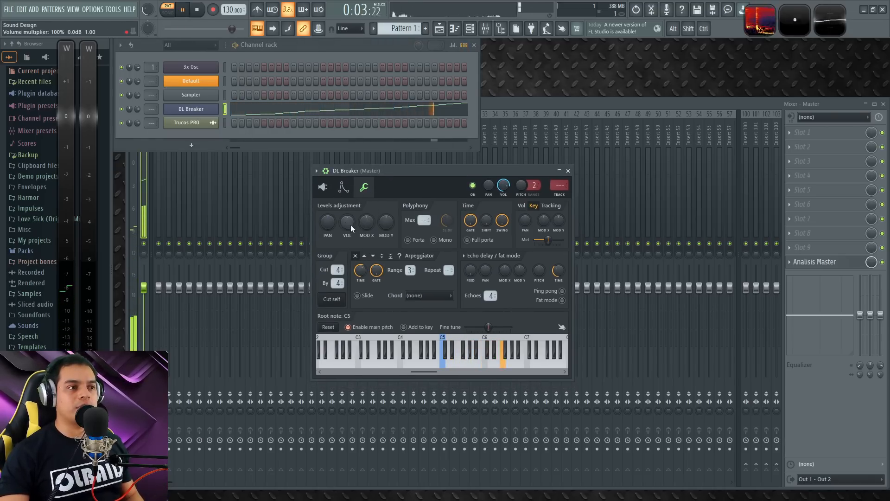
left_click_drag(346, 222, 347, 204)
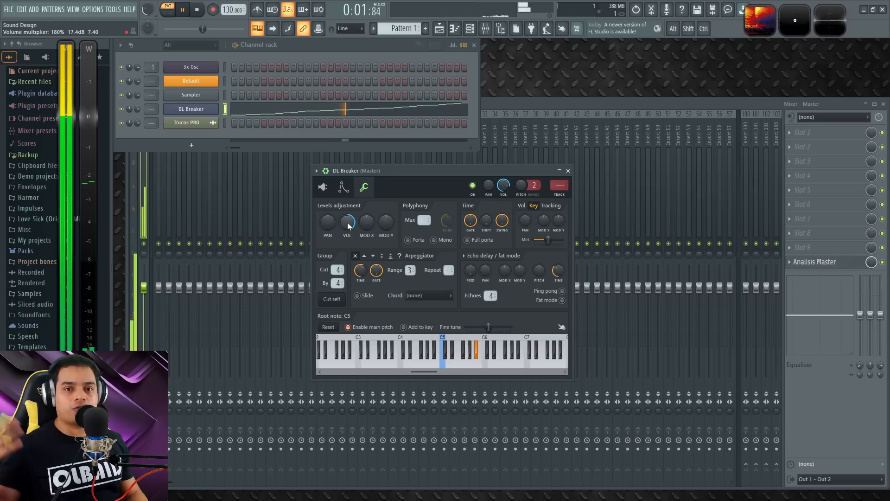
key("space")
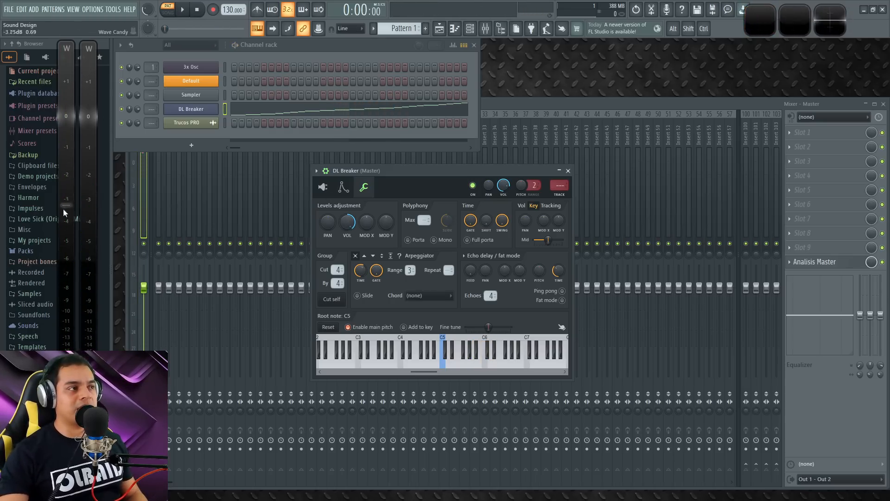
key("space")
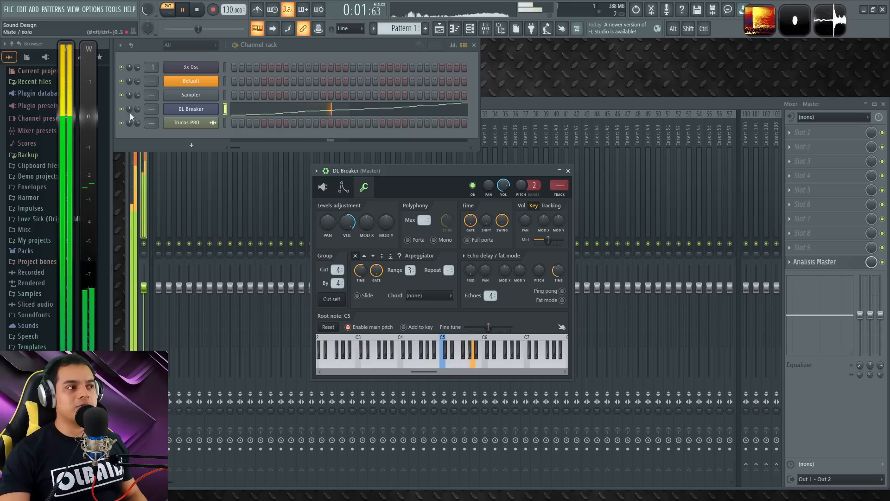
key("space")
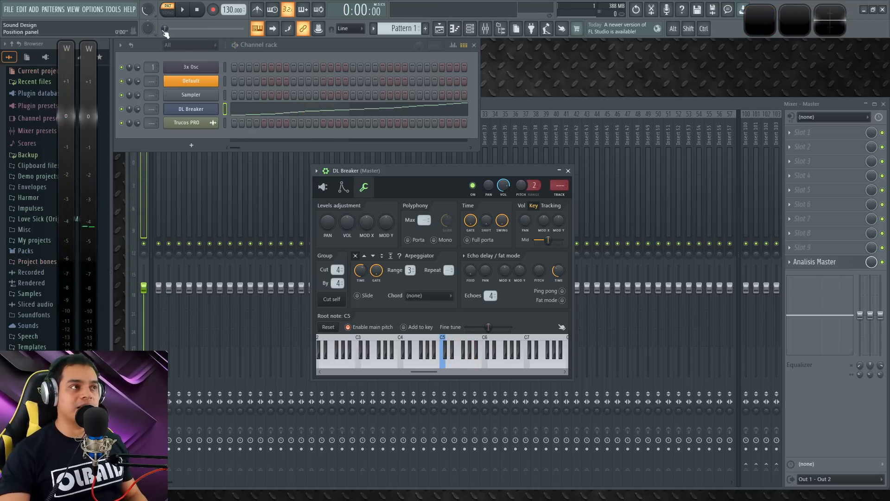
Place the Trucos PRO audio clip at bar 1 of Track 1 in the playlist.
key("F5")
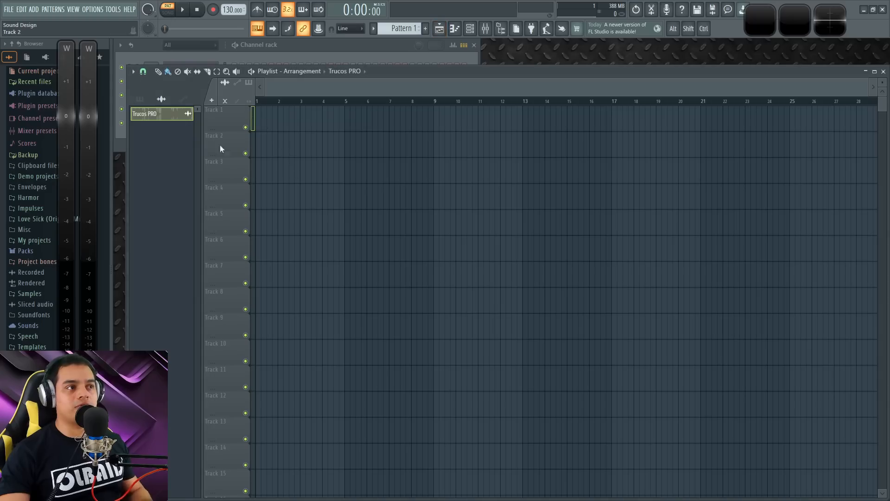
left_click_drag(151, 120, 236, 216)
scroll(318, 217, "up", 3)
scroll(318, 216, "up", 2)
left_click_drag(353, 91, 299, 92)
left_click(351, 295)
Switch playback to song mode and listen to the Trucos PRO clip.
left_click(168, 14)
key("space")
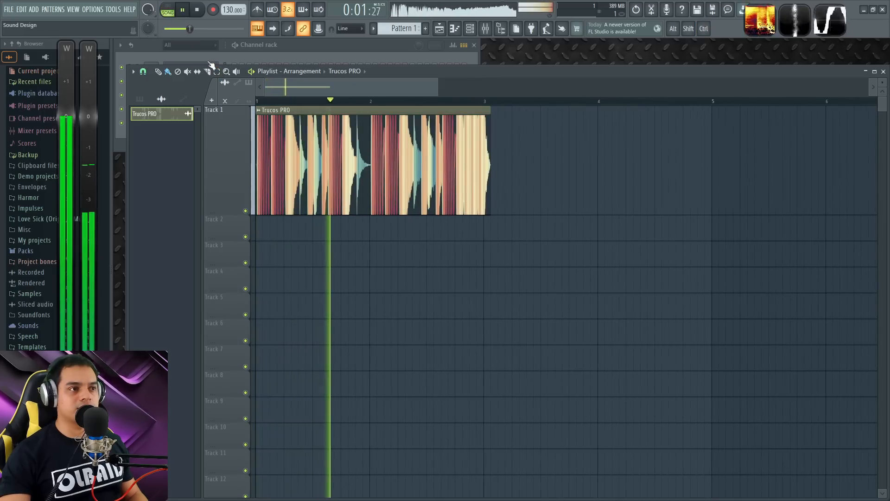
key("space")
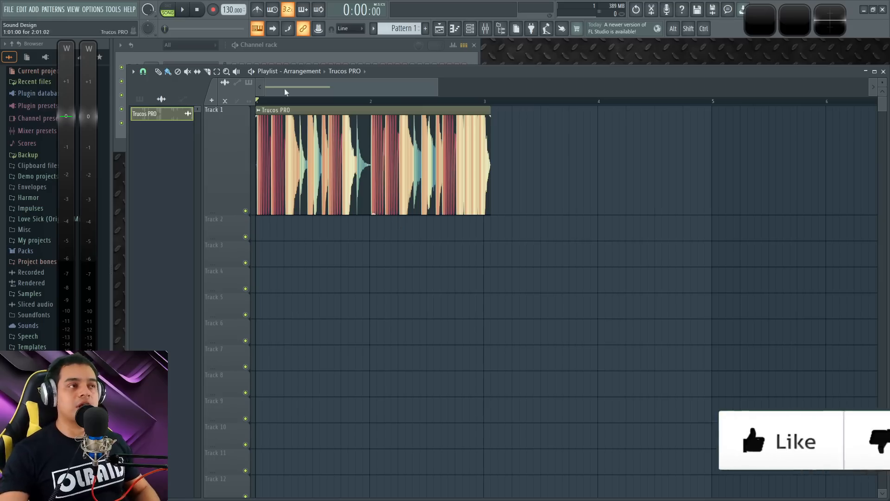
Try the main volume at 100% and lower it to 89%.
left_click_drag(150, 11, 151, 8)
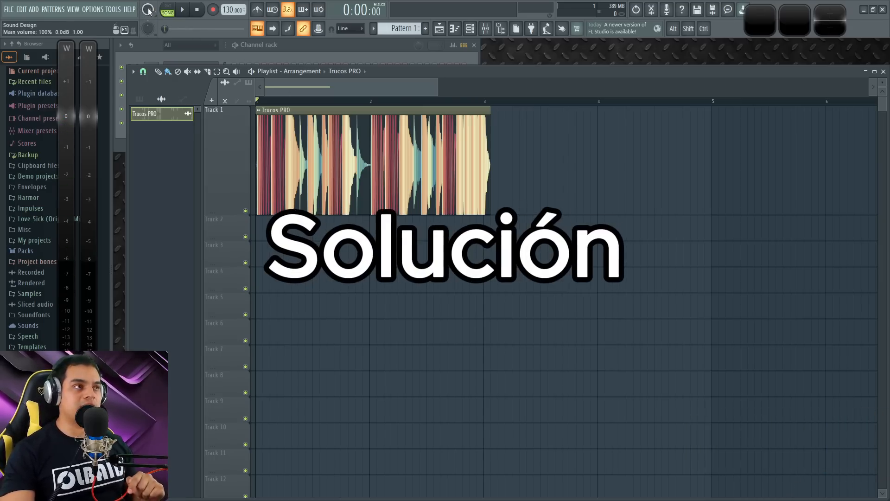
left_click_drag(150, 9, 150, 11)
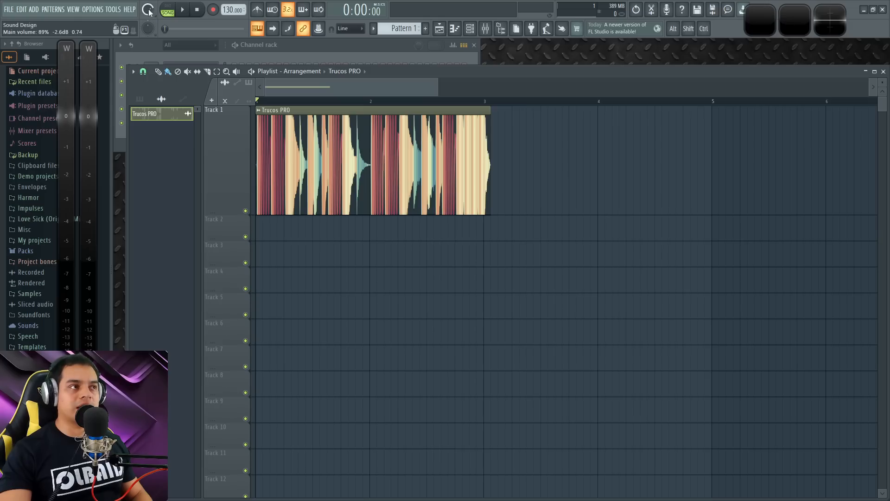
Lower FL Studio's application volume to about 73 in the Windows volume mixer and close the mixer.
key("super")
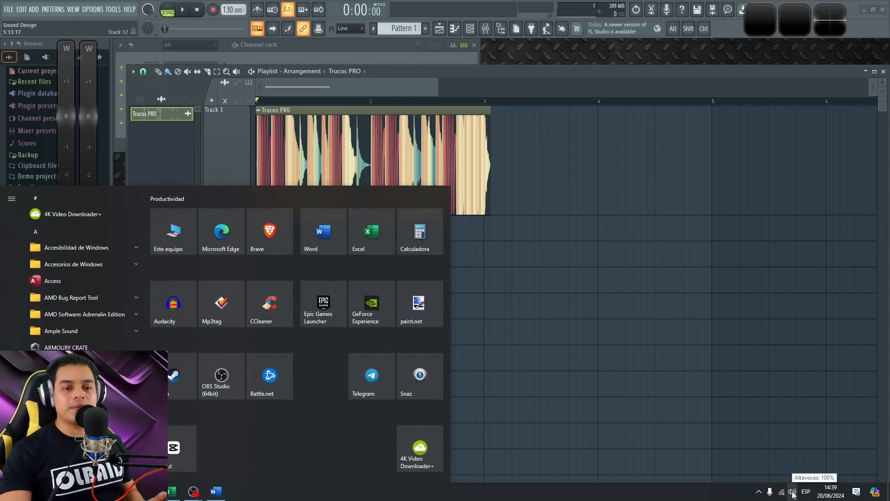
left_click(792, 492)
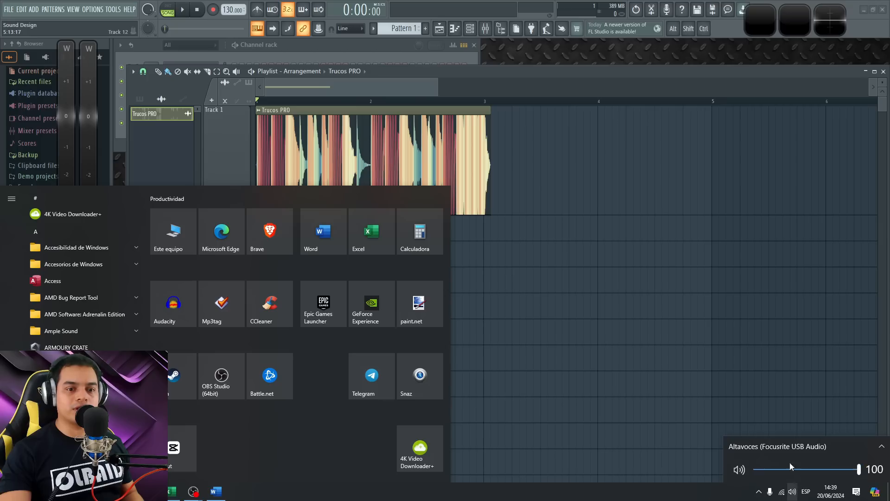
right_click(792, 495)
left_click(820, 439)
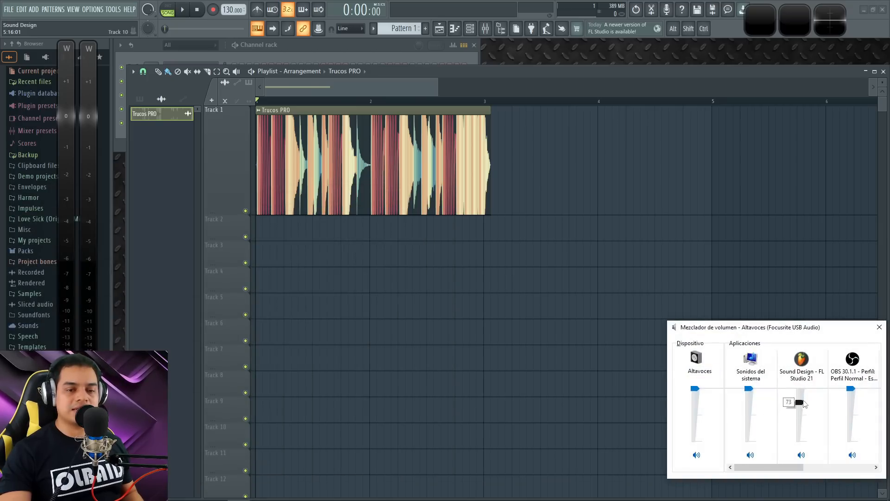
left_click(879, 327)
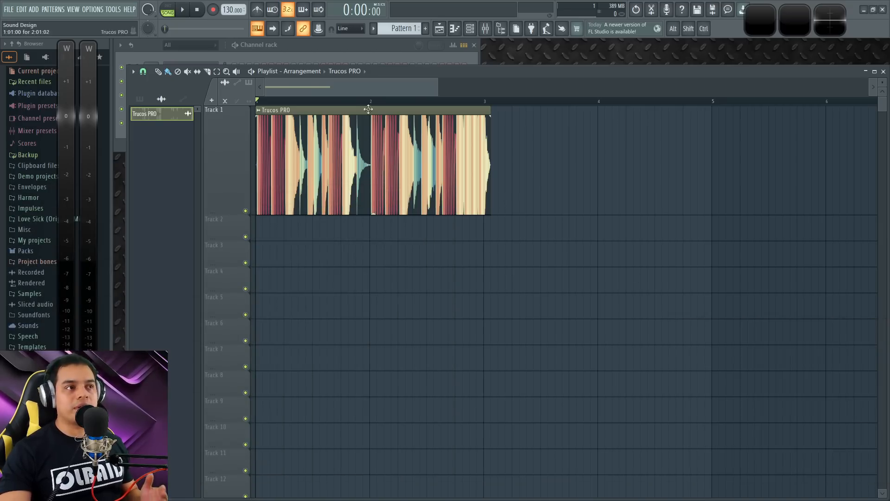
Bring up the channel rack and the mixer, and try lowering the Master track's fader.
left_click(363, 45)
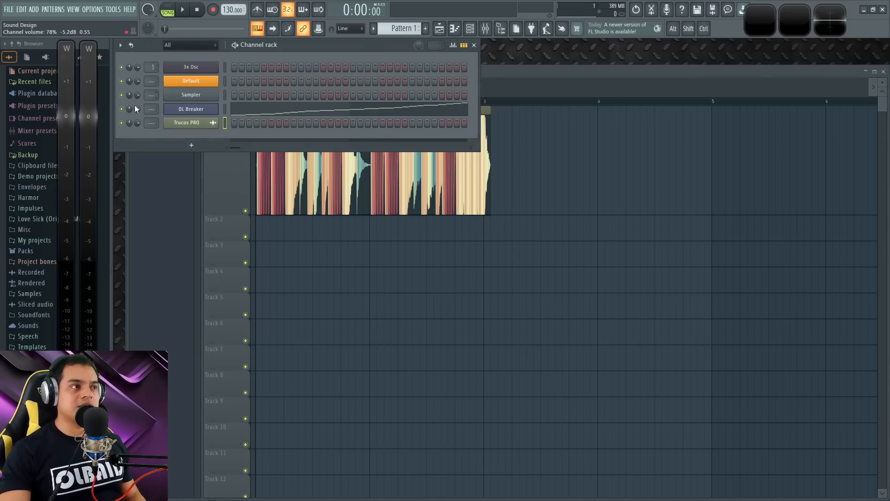
key("F9")
left_click_drag(144, 288, 144, 333)
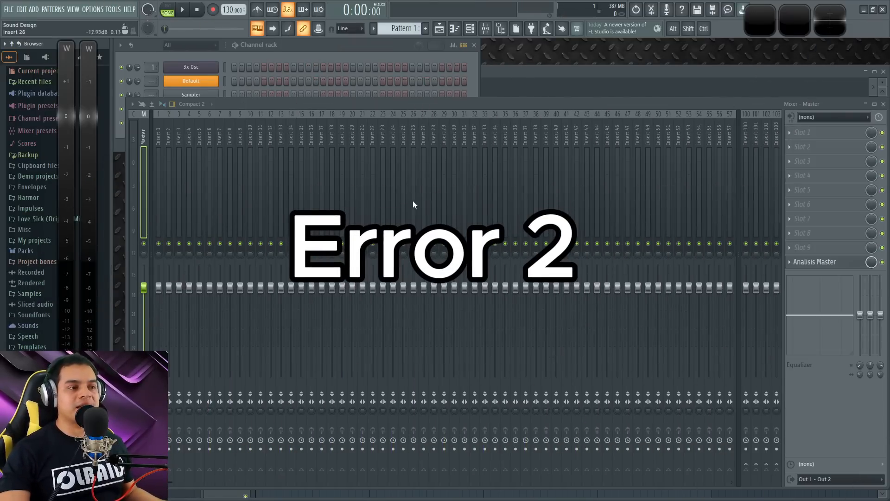
Lower the faders of Inserts 11, 12 and 13 in the mixer and reset each to its default level.
left_click_drag(281, 288, 264, 334)
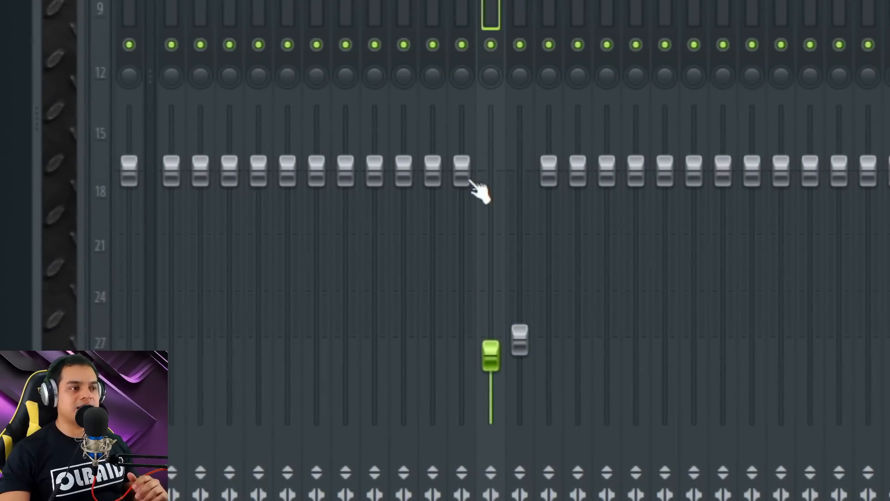
left_click_drag(466, 182, 463, 293)
left_click(493, 351, "alt")
left_click(462, 281, "alt")
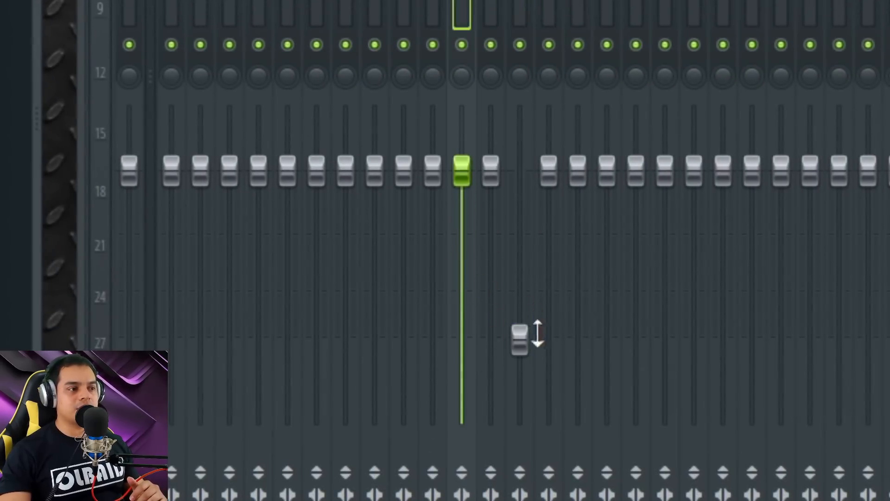
left_click(520, 338, "alt")
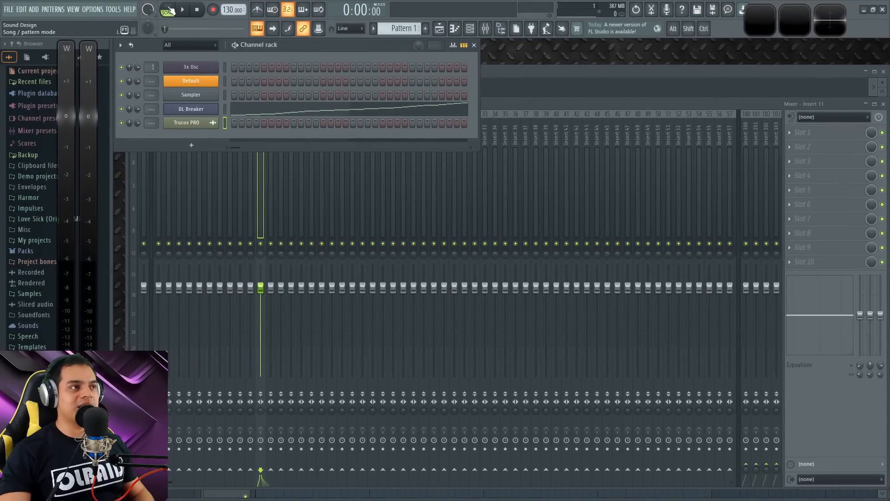
Switch playback to pattern mode and listen to Pattern 1 while watching the mixer's Insert 1 level.
left_click(169, 9)
left_click(530, 105)
key("space")
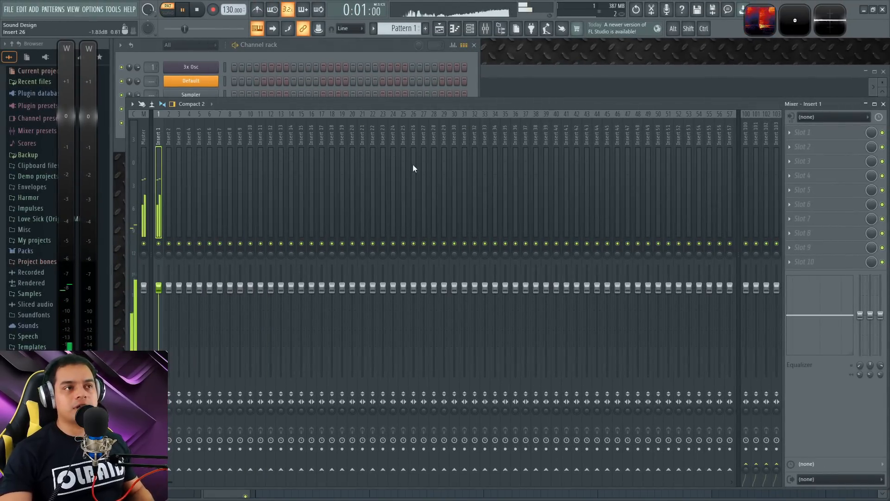
left_click(489, 72)
key("space")
Remove the Trucos PRO clip from Track 1 and place four consecutive Pattern 1 clips there from bar 1.
right_click(301, 179)
left_click(146, 102)
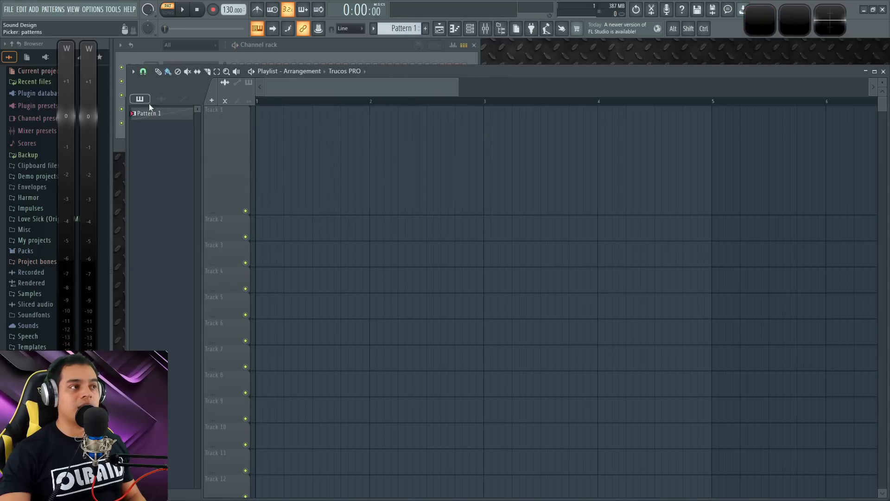
left_click_drag(262, 173, 550, 175)
right_click(533, 175)
right_click(408, 174)
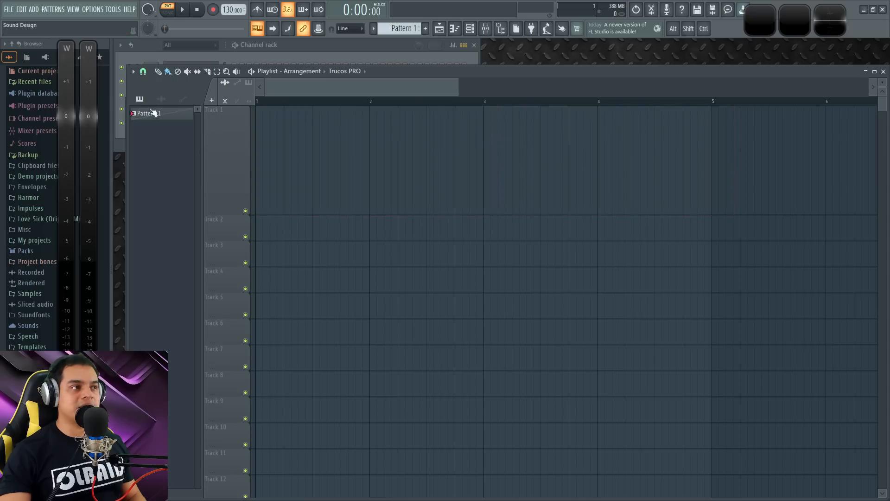
mouse_move(296, 194)
left_mouse_down()
mouse_move(278, 175)
mouse_move(769, 167)
left_mouse_up()
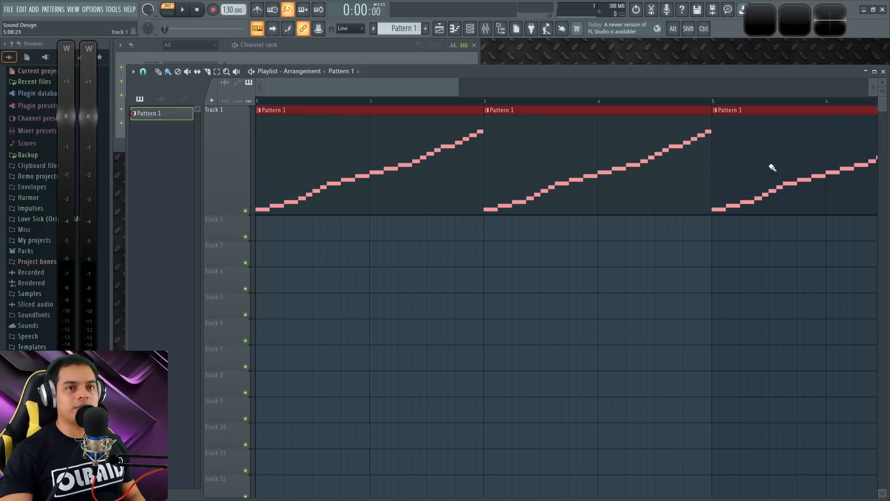
scroll(570, 172, "down", 3)
left_click(574, 134)
Create an automation clip for the volume fader of mixer Insert 1.
key("F9")
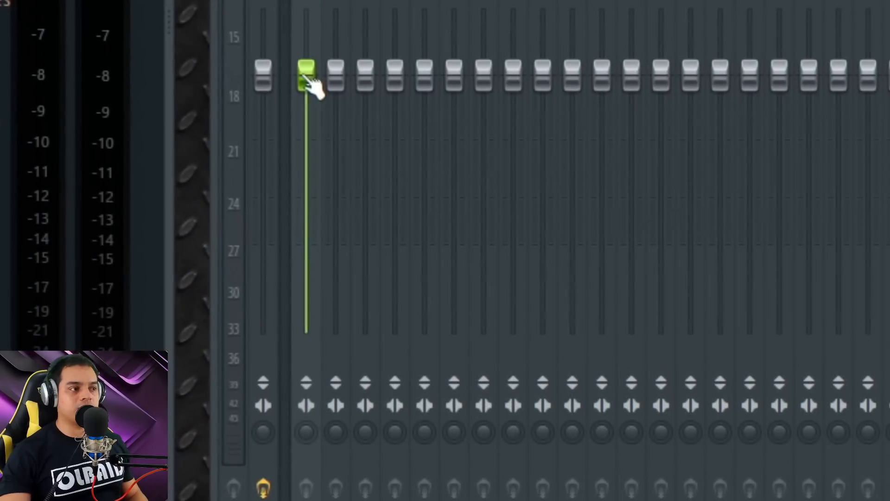
right_click(158, 289)
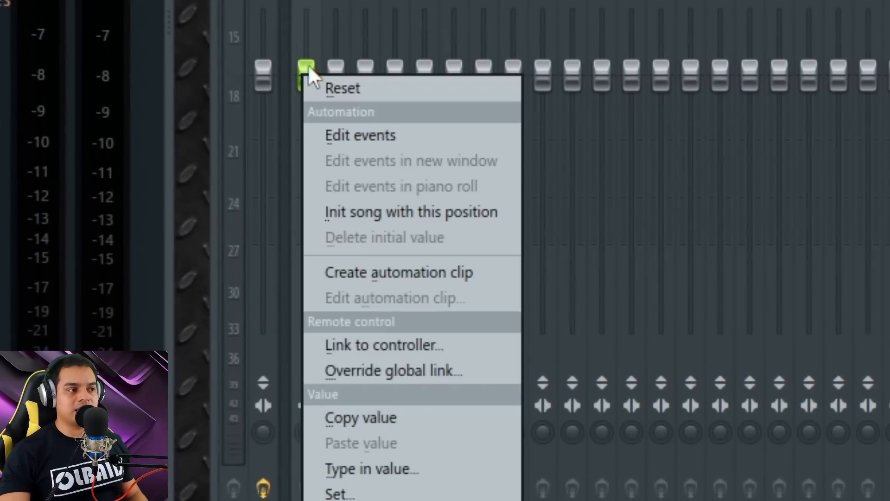
left_click(204, 195)
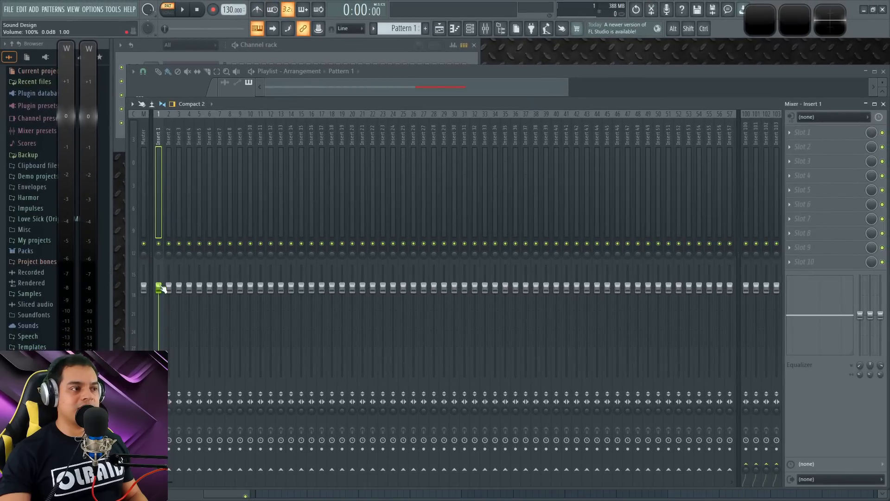
right_click(162, 288)
left_click(208, 355)
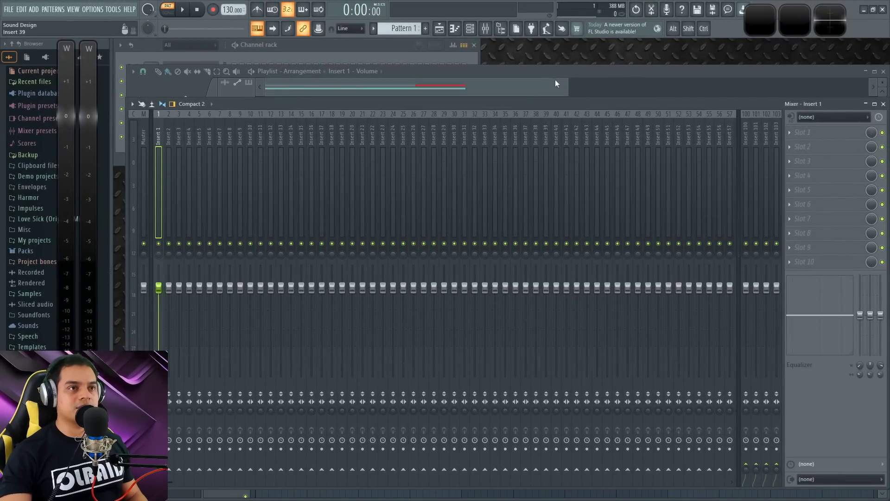
Lower the start point of the Insert 1 volume automation on Track 2 into a rising ramp and play it in song mode.
left_click(555, 77)
left_click_drag(256, 226, 234, 347)
key("space")
key("l")
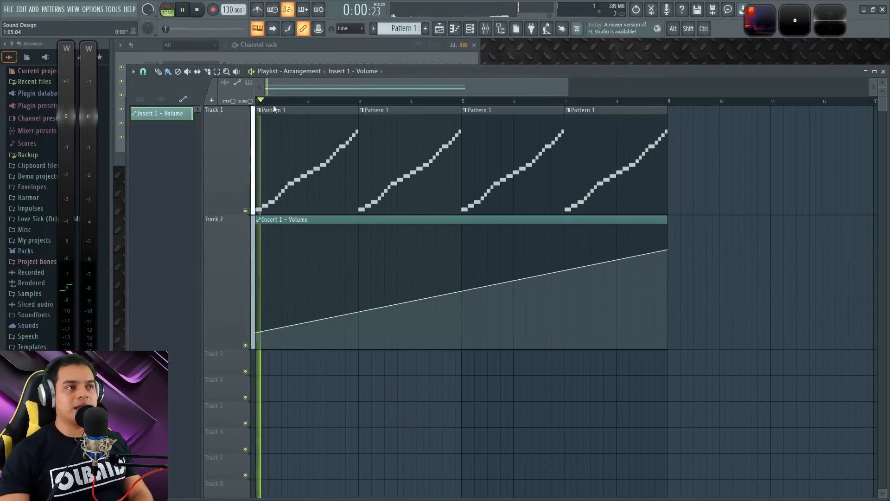
Try moving the faders of Inserts 2 and 3 in the mixer and reset them to their default level.
key("F9")
key("space")
mouse_move(168, 287)
left_mouse_down()
mouse_move(169, 298)
mouse_move(179, 299)
left_mouse_up()
left_click(169, 299)
middle_click(179, 299)
middle_click(168, 299)
key("space")
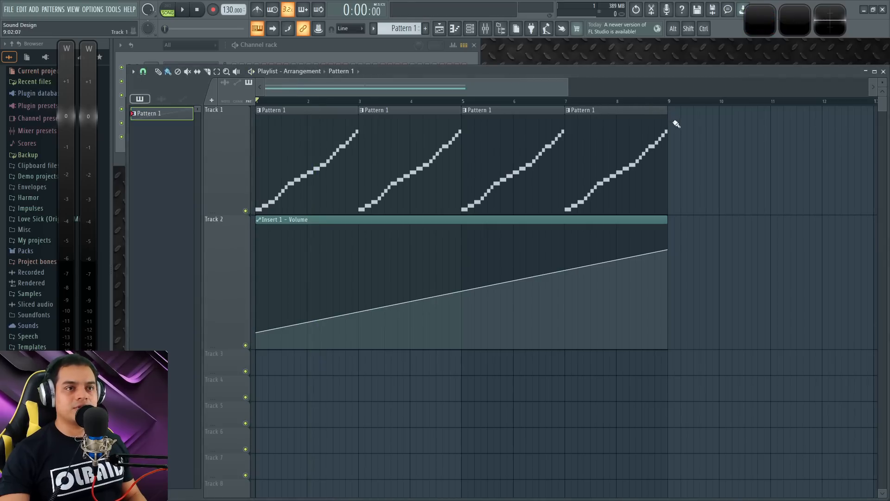
Add two more Pattern 1 clips on Track 1 from bar 9 to bar 13 and play past the volume automation.
mouse_move(674, 124)
left_mouse_down()
mouse_move(702, 124)
mouse_move(694, 203)
left_mouse_up()
scroll(585, 107, "down", 2)
key("space")
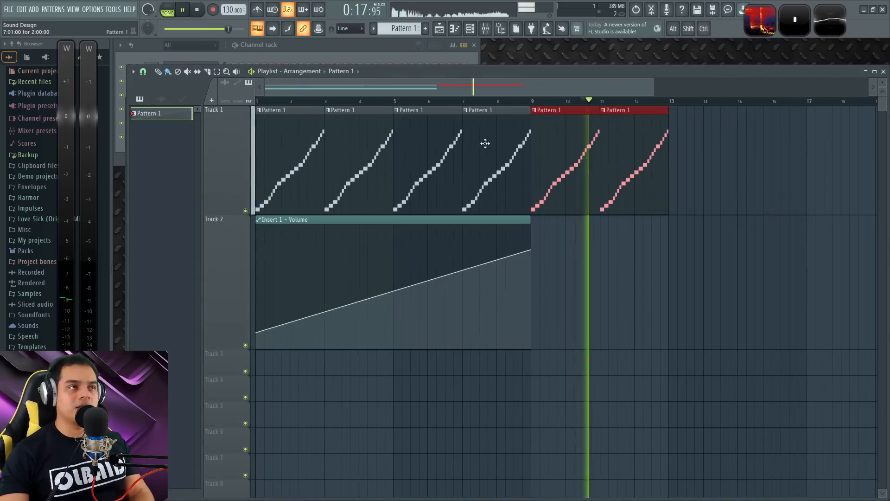
Raise the Insert 1 fader above its default level in the mixer and select its volume automation clip in the playlist.
key("F9")
key("space")
left_click_drag(158, 287, 159, 275)
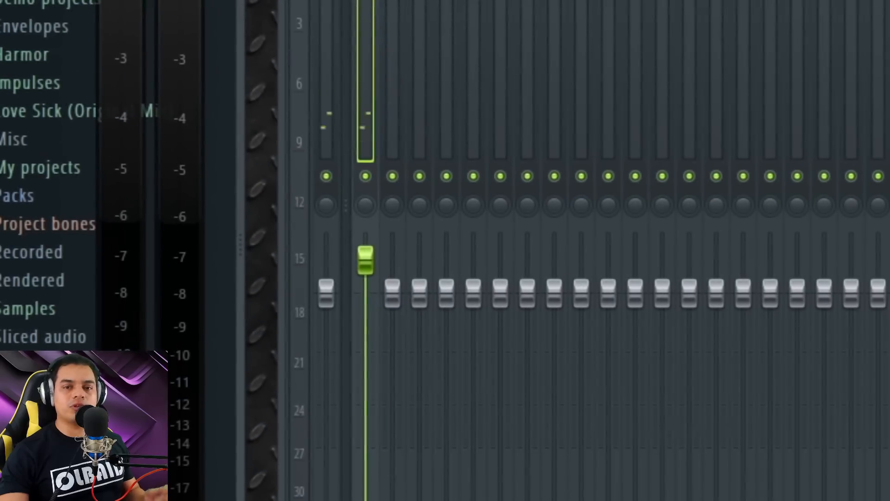
left_click(183, 11)
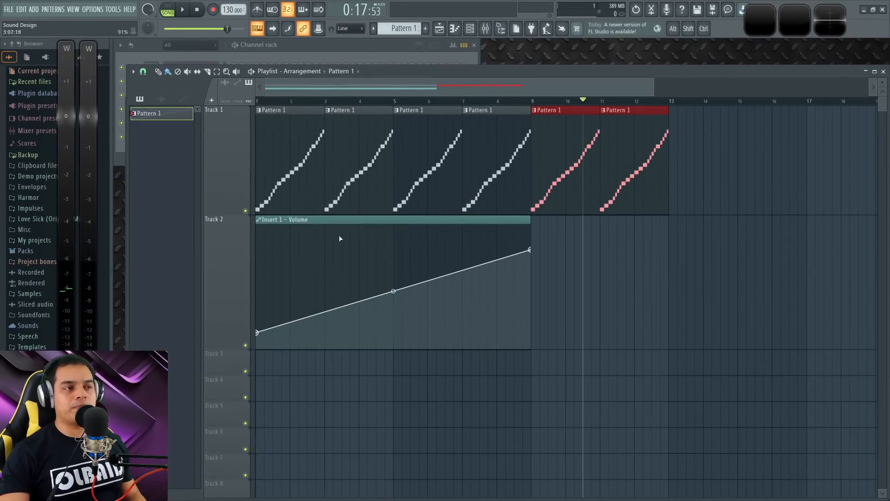
left_click(336, 222)
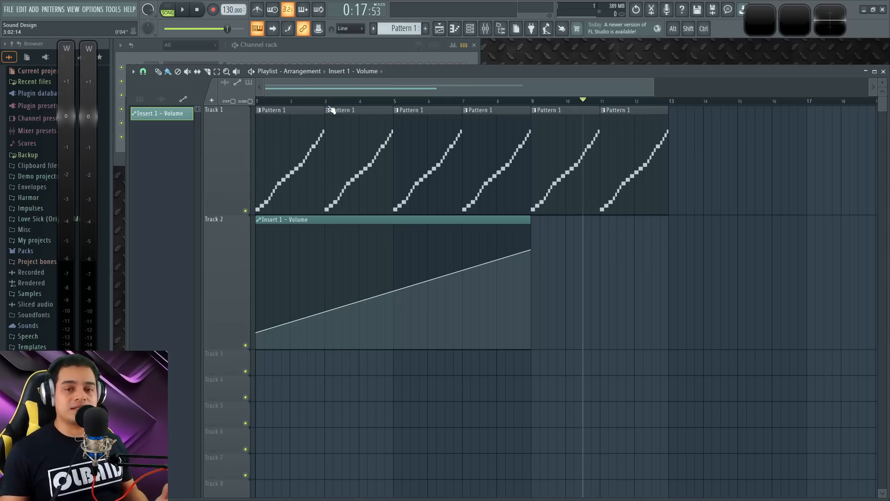
Raise the end point of the Insert 1 volume automation on Track 2 and check the Insert 1 fader in the mixer.
key("F9")
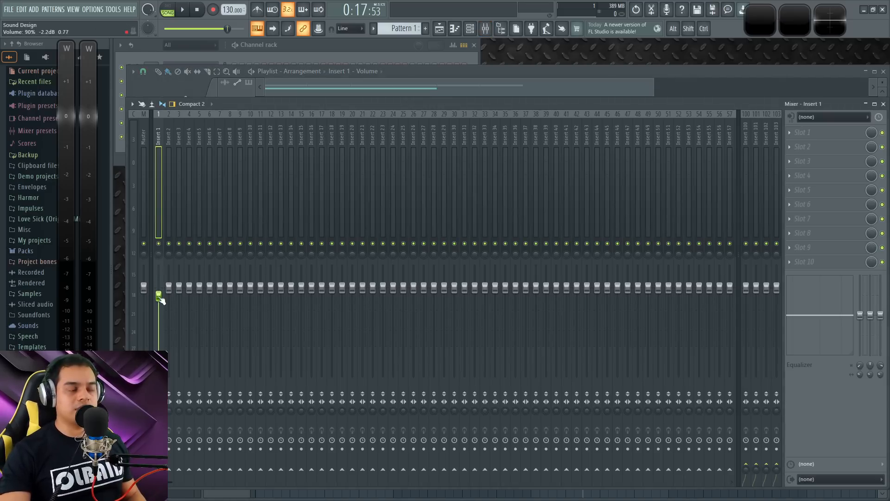
left_click(461, 69)
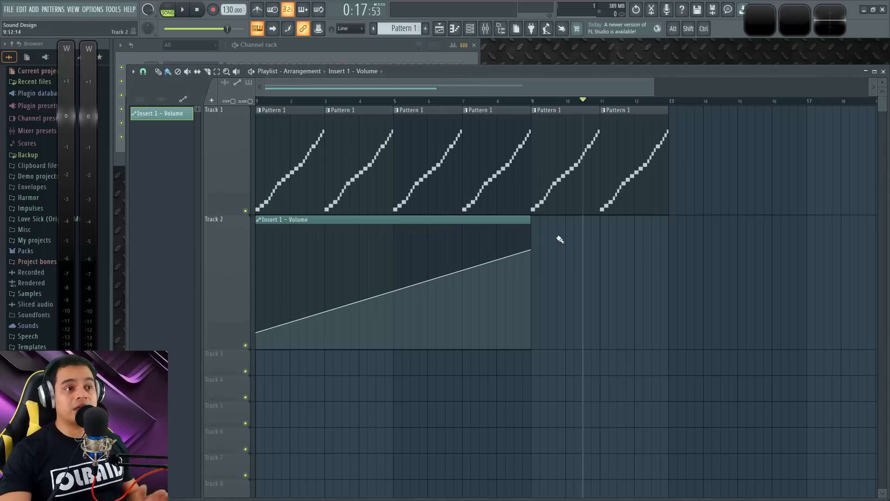
left_click_drag(531, 250, 530, 240)
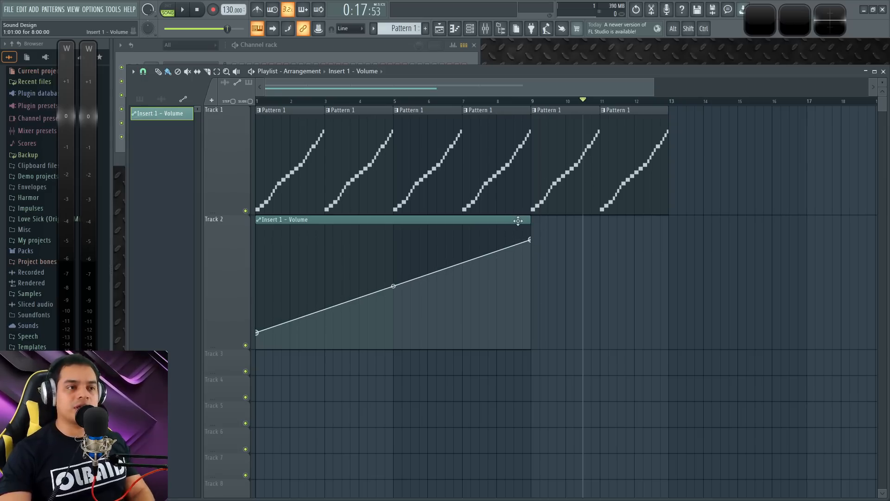
key("F9")
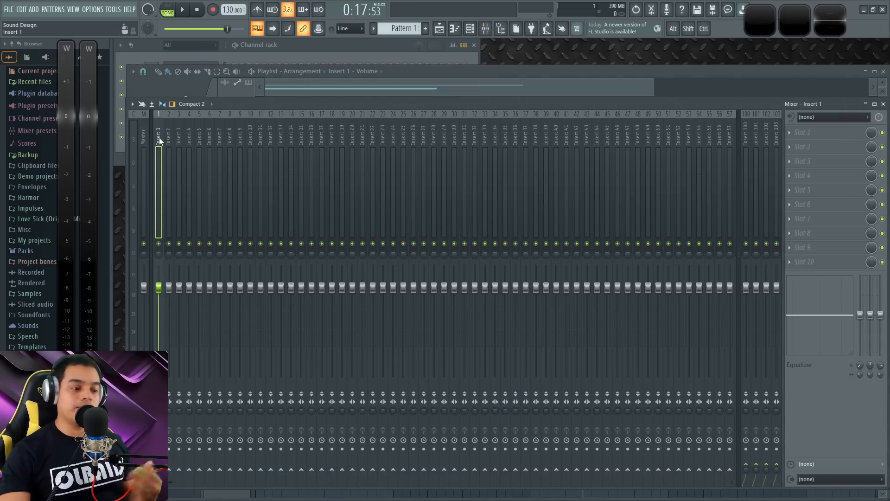
right_click(160, 289)
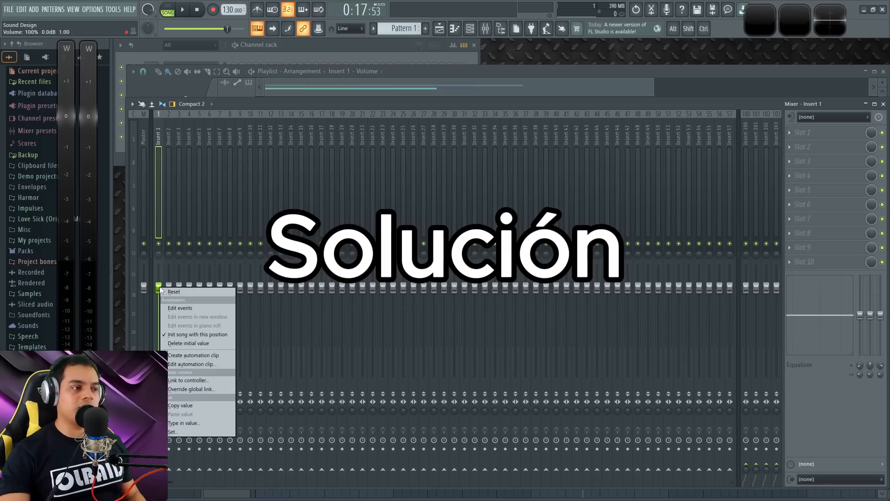
left_click(196, 344)
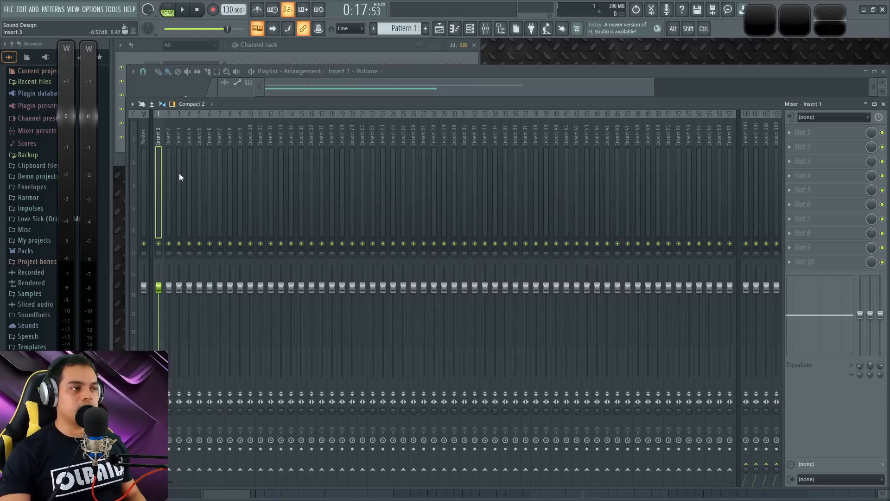
right_click(159, 135)
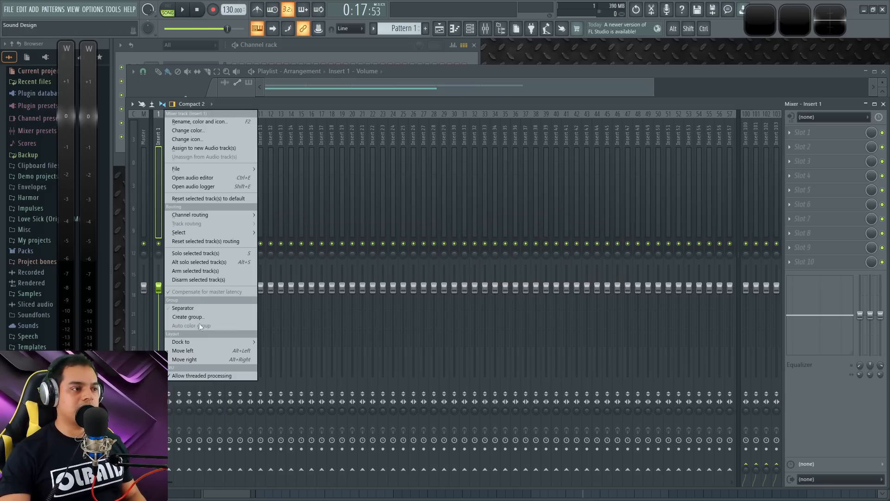
left_click(330, 103)
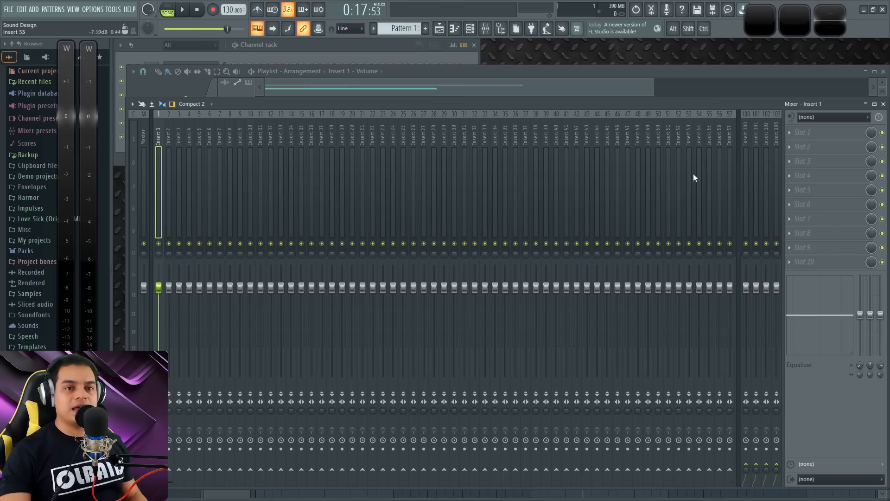
Load Fruity Balance into slot 10 of Insert 1 and try out its Volume knob.
left_click(797, 266)
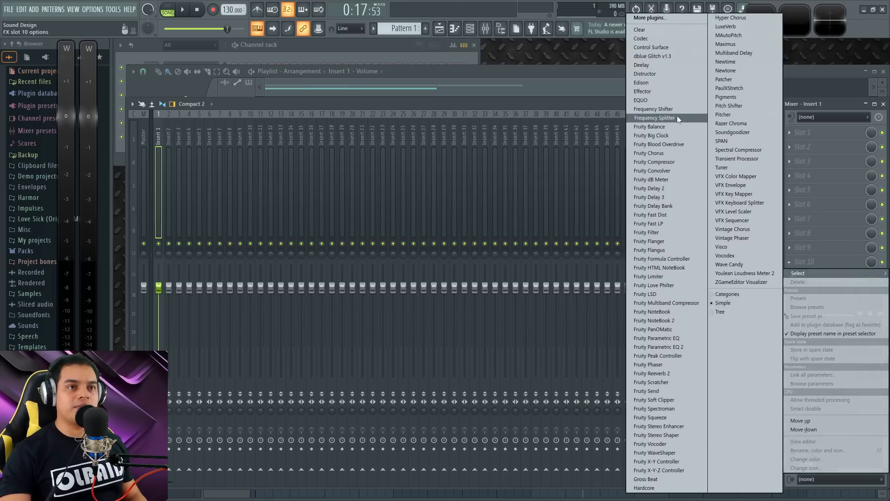
left_click(668, 125)
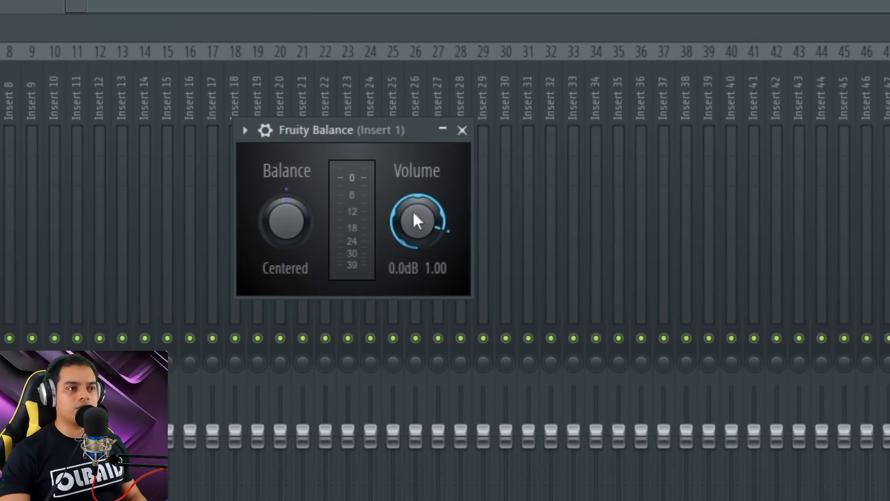
left_click_drag(413, 211, 411, 211)
left_click_drag(323, 124, 629, 174)
left_click_drag(744, 277, 744, 325)
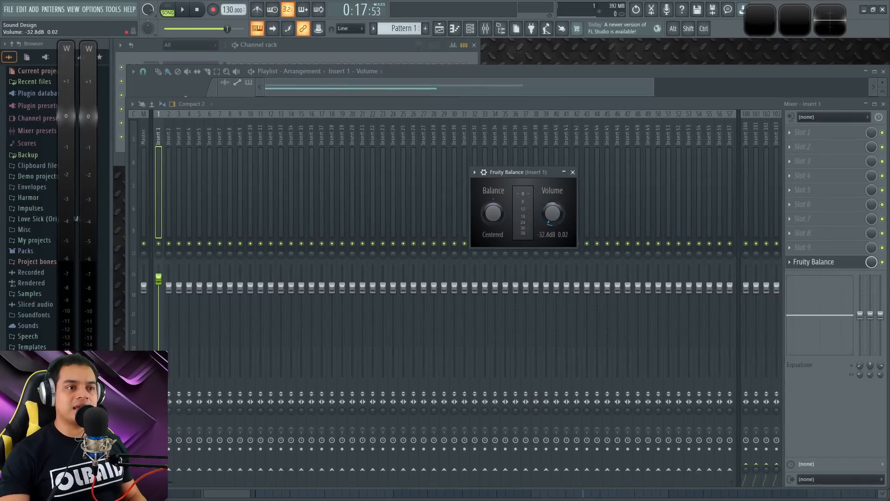
Create an automation clip for Fruity Balance's Volume and place it at bar 1 of Track 2 instead of the Insert 1 - Volume clip.
right_click(555, 218)
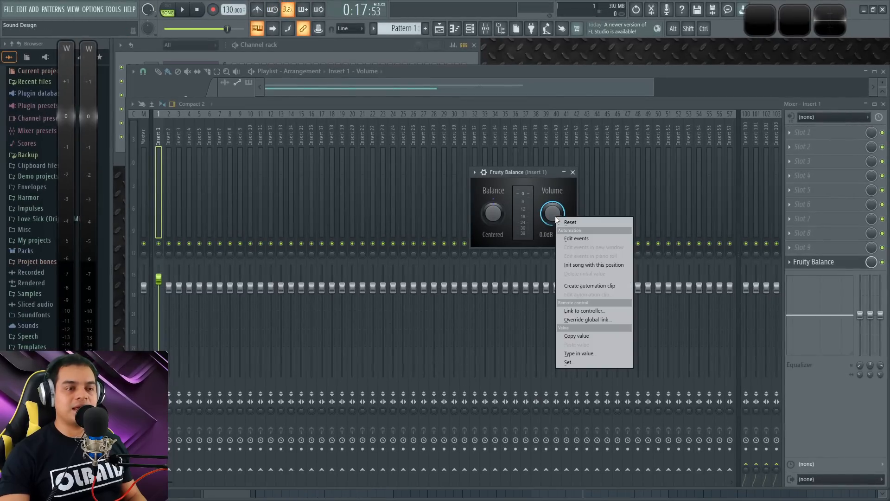
left_click(569, 290)
left_click(583, 77)
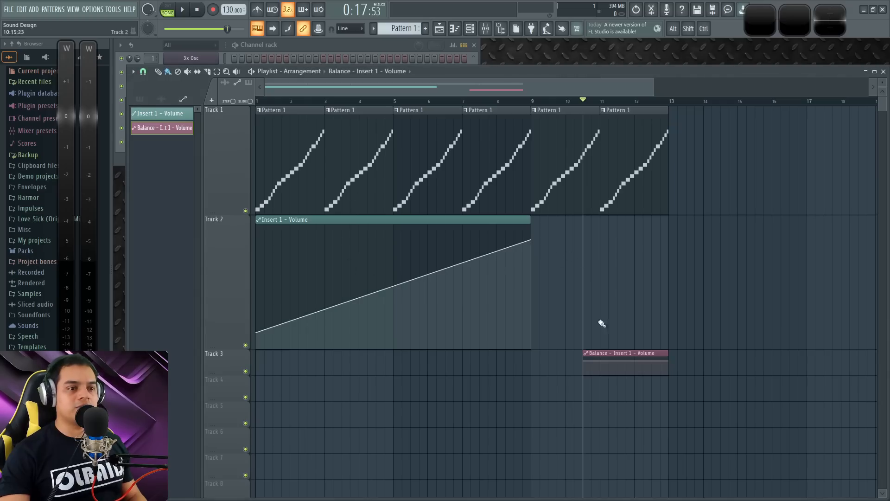
right_click(512, 220)
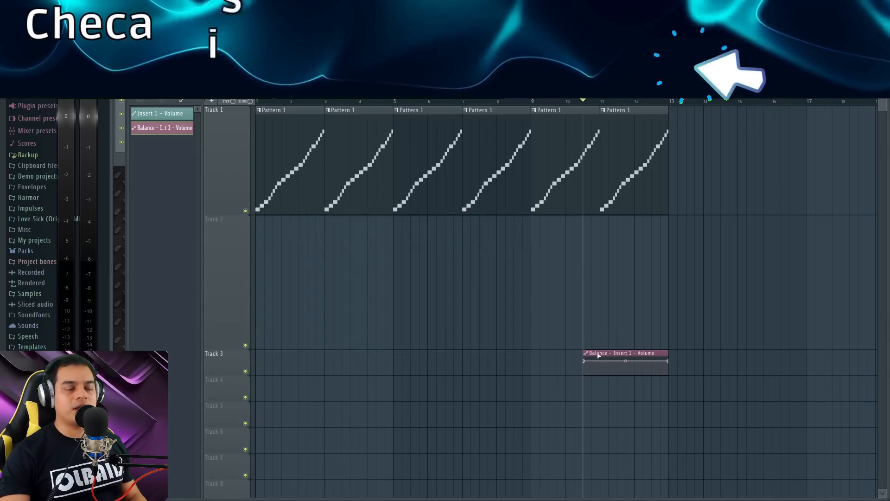
left_click_drag(618, 356, 289, 257)
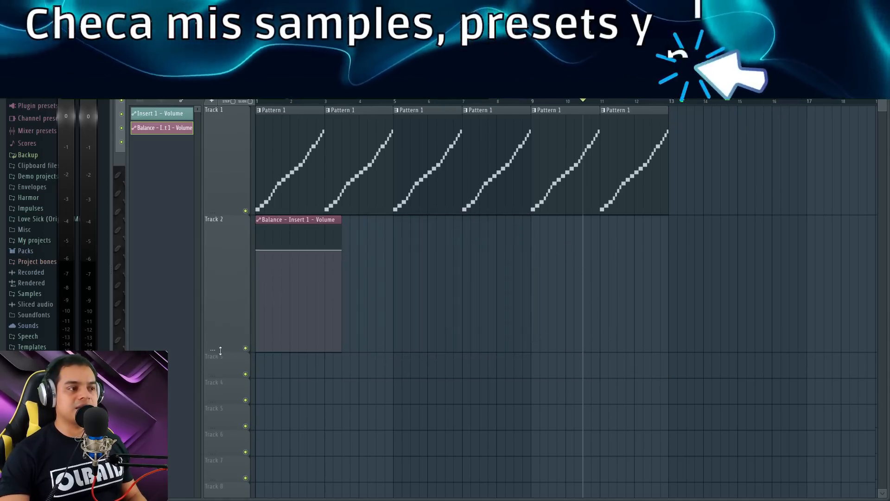
Play the song while moving the Insert 1 fader in the mixer and leave it at its default level.
key("F9")
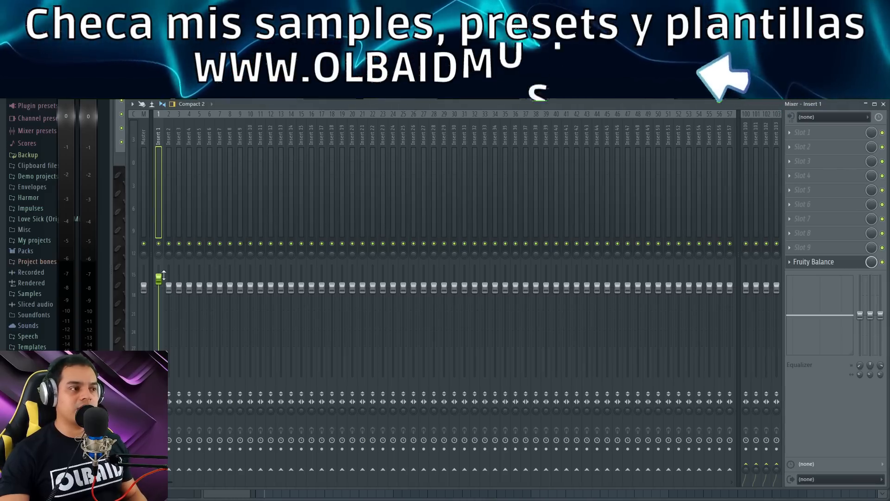
key("space")
mouse_move(160, 283)
left_mouse_down()
mouse_move(160, 325)
mouse_move(159, 299)
left_mouse_up()
key("space")
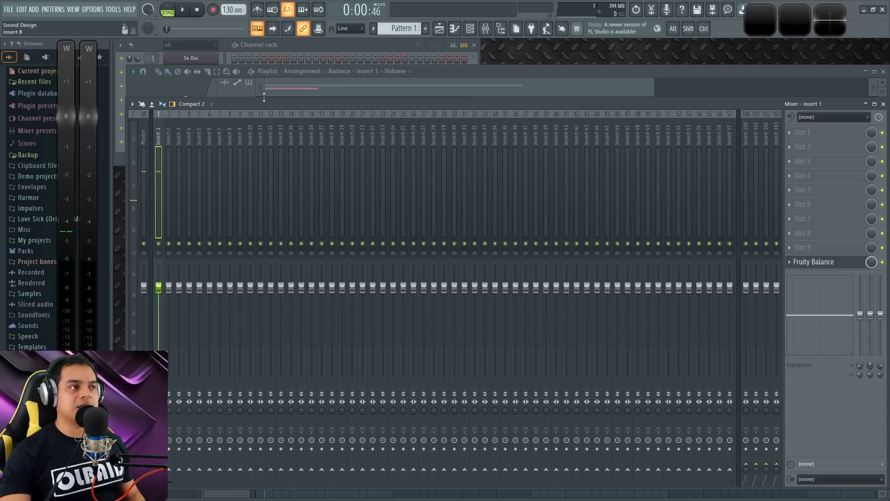
Enlarge the channel rack to fit all its channels and return to the mixer.
left_click(333, 43)
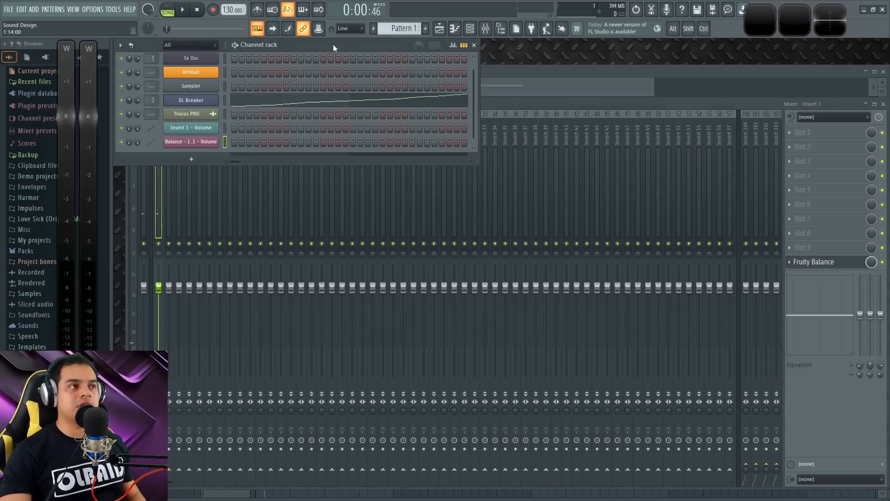
left_click_drag(164, 163, 168, 218)
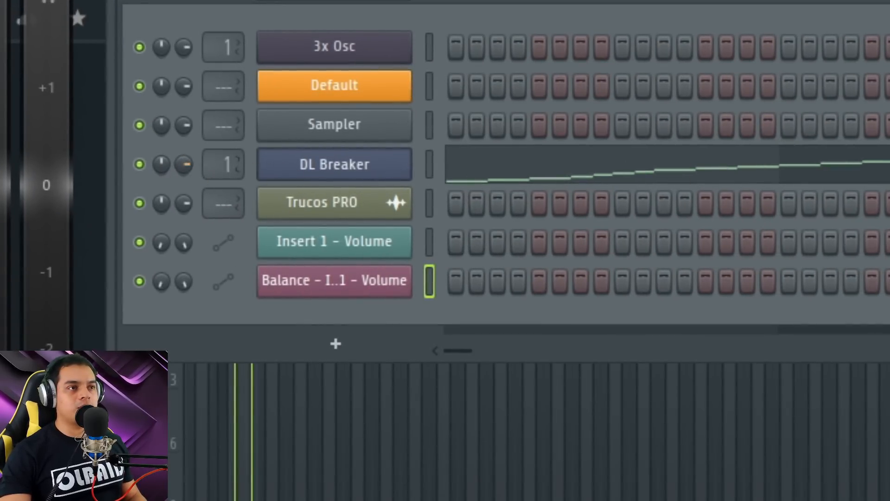
left_click(503, 107)
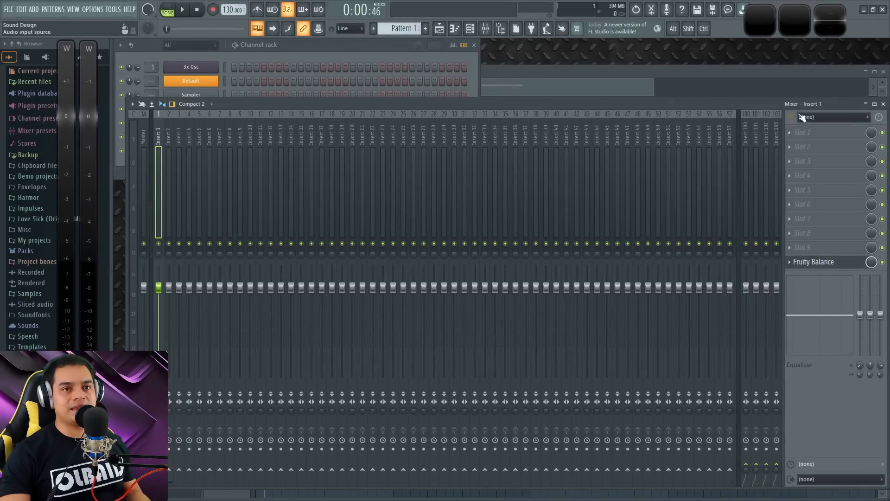
Load Fruity Blood Overdrive into slot 2 of Insert 1.
left_click(799, 149)
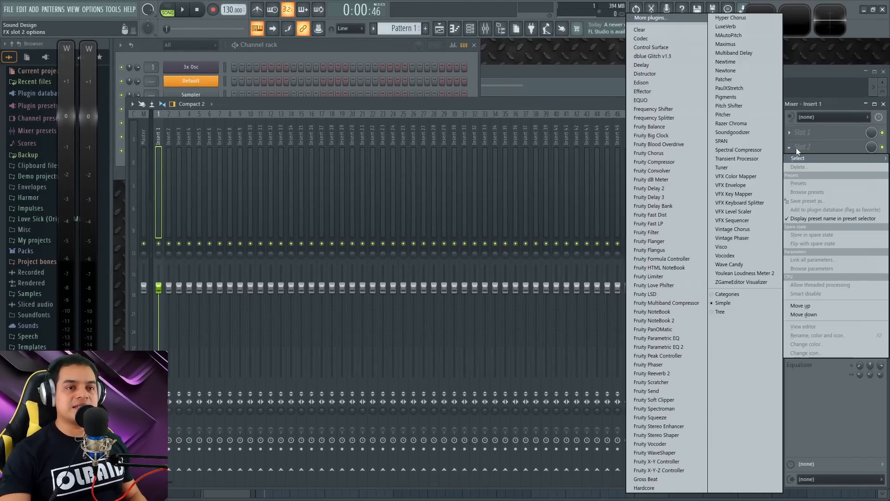
left_click(669, 144)
left_click_drag(482, 185, 440, 145)
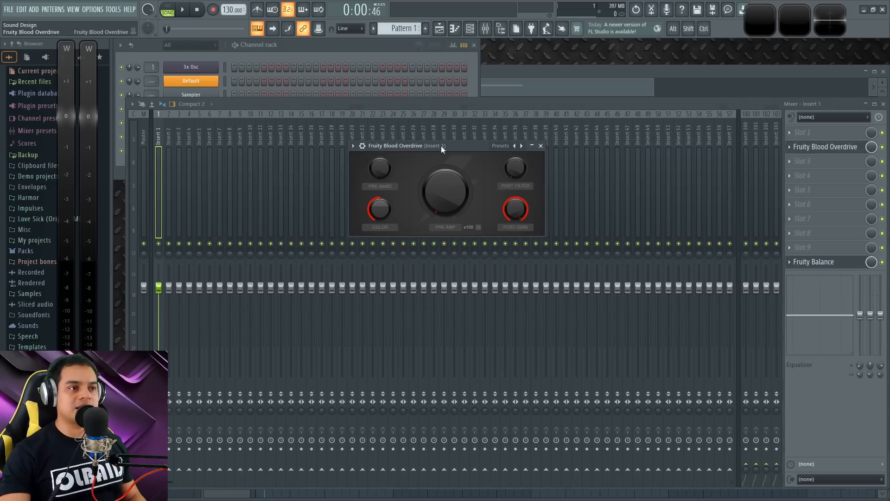
left_click(355, 147)
left_click(370, 340)
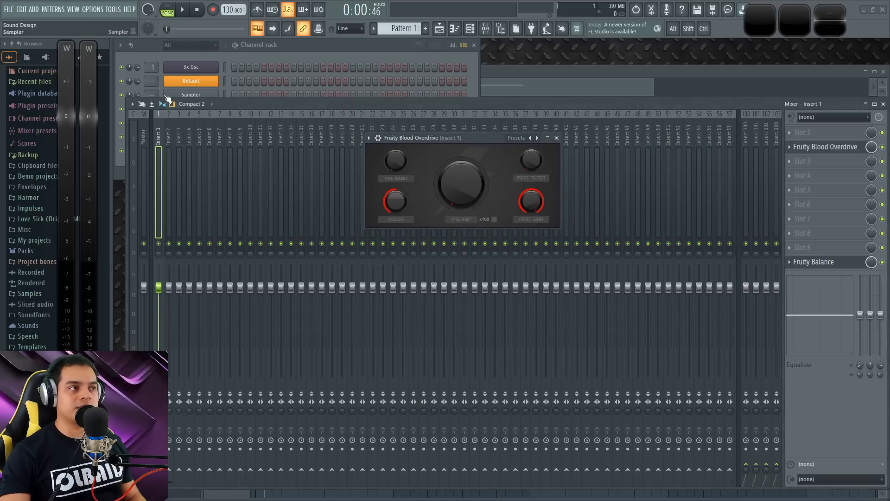
Play the song, raise Blood Overdrive's Pre Amp to about 0.42 and lower its Post Gain to about -0.25.
left_click(327, 45)
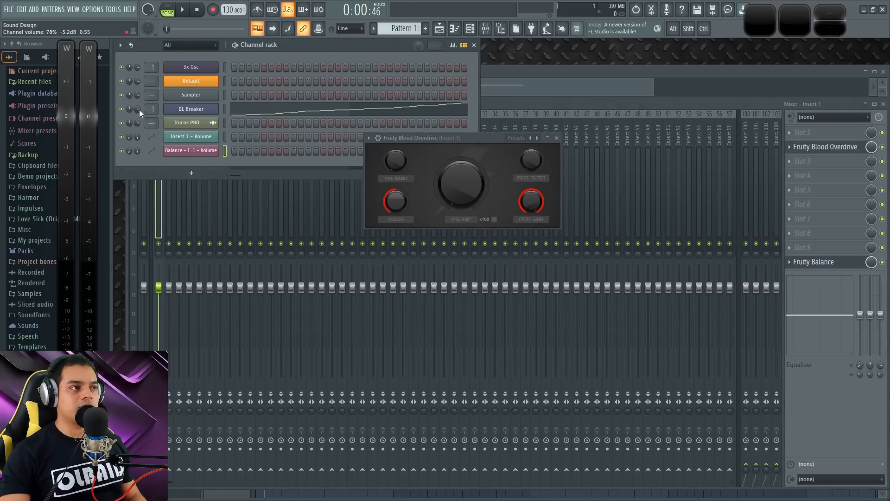
key("space")
left_click_drag(465, 141, 505, 145)
key("space")
left_click_drag(508, 202, 508, 169)
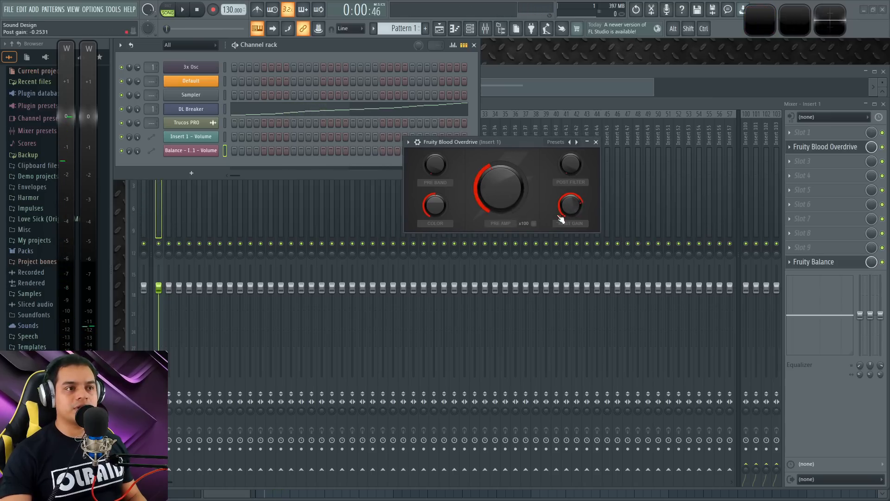
Play the song with the DL Breaker channel volume lowered to about 23% and again with it raised back up.
key("space")
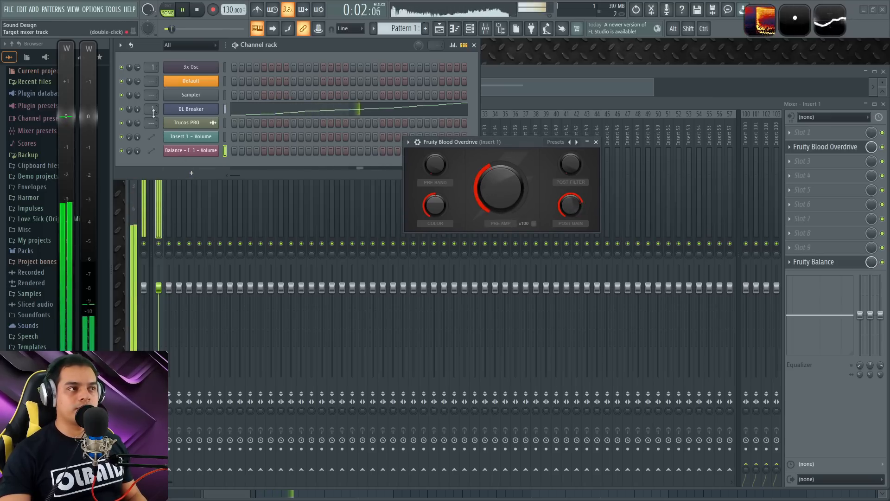
key("space")
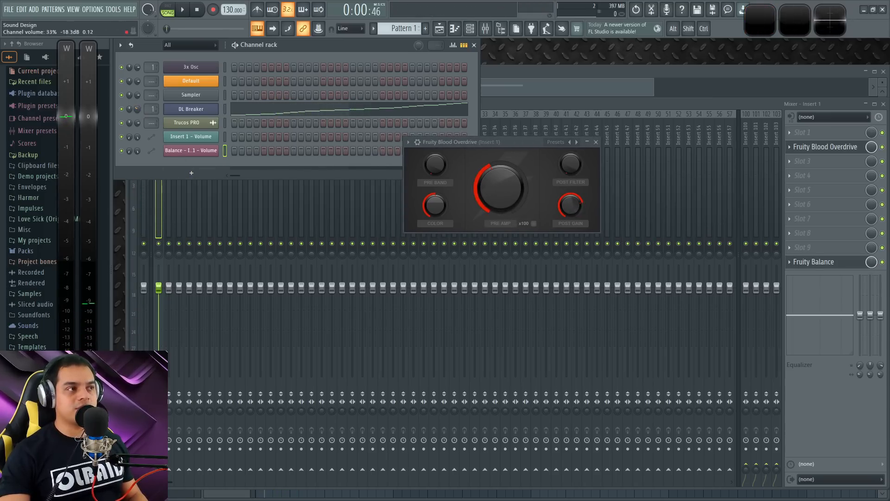
scroll(137, 109, "down", 2)
key("space")
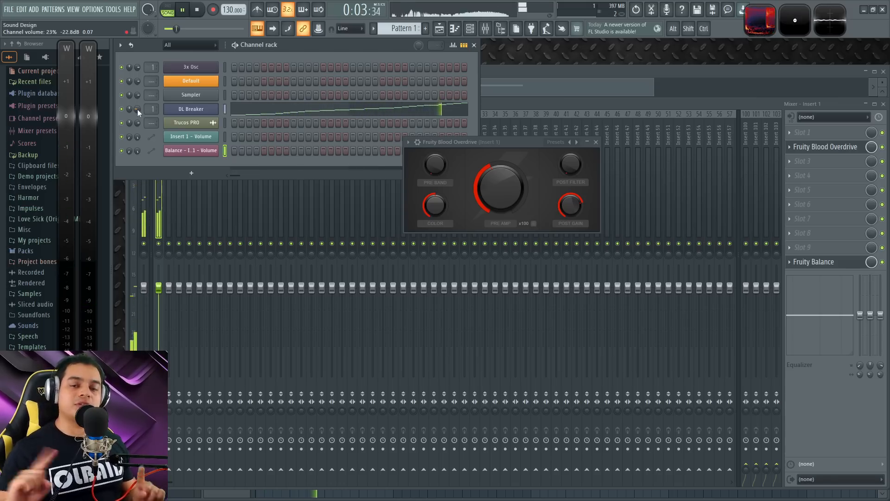
key("space")
left_click_drag(137, 109, 137, 63)
key("space")
key("space")
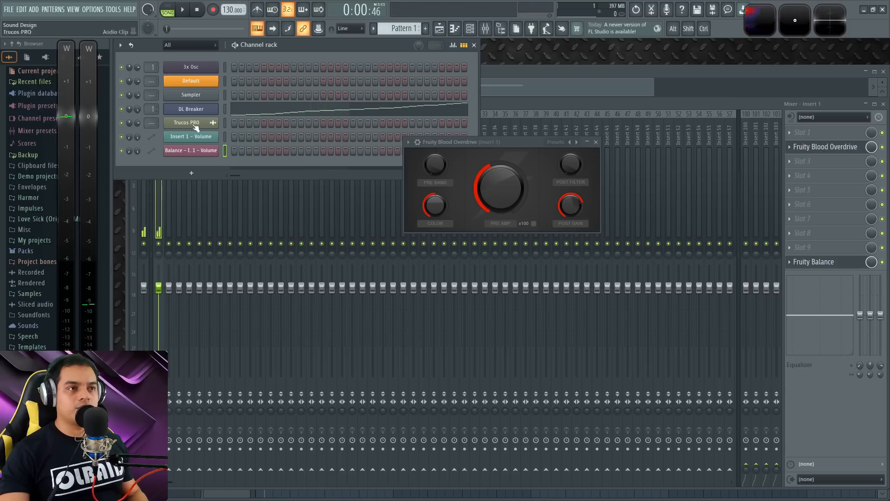
Open Fruity Balance on Insert 1 clear of the overdrive window and play the song while adjusting its Volume knob.
left_click(819, 259)
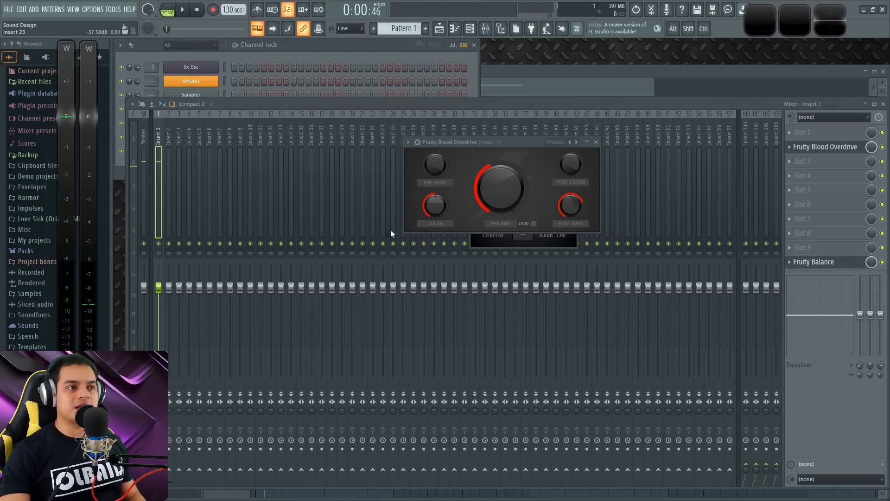
left_click_drag(524, 142, 675, 96)
left_click_drag(512, 173, 457, 224)
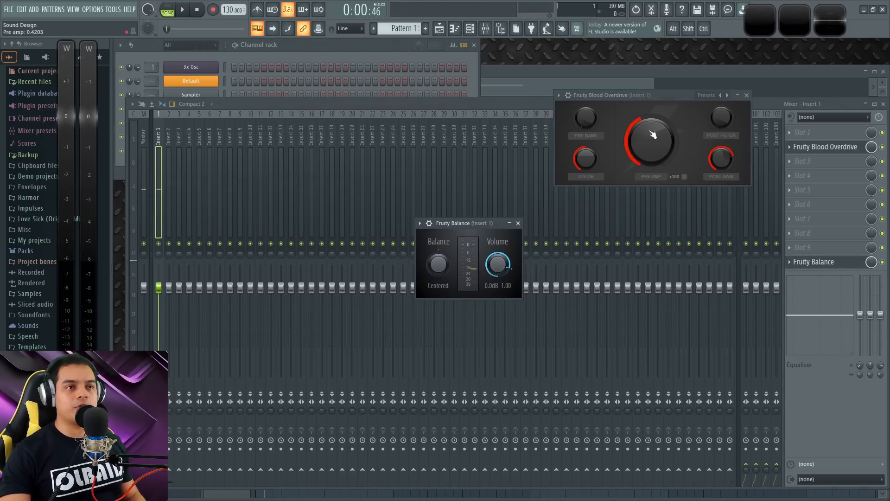
key("space")
mouse_move(504, 266)
left_mouse_down()
mouse_move(503, 297)
mouse_move(503, 265)
left_mouse_up()
key("space")
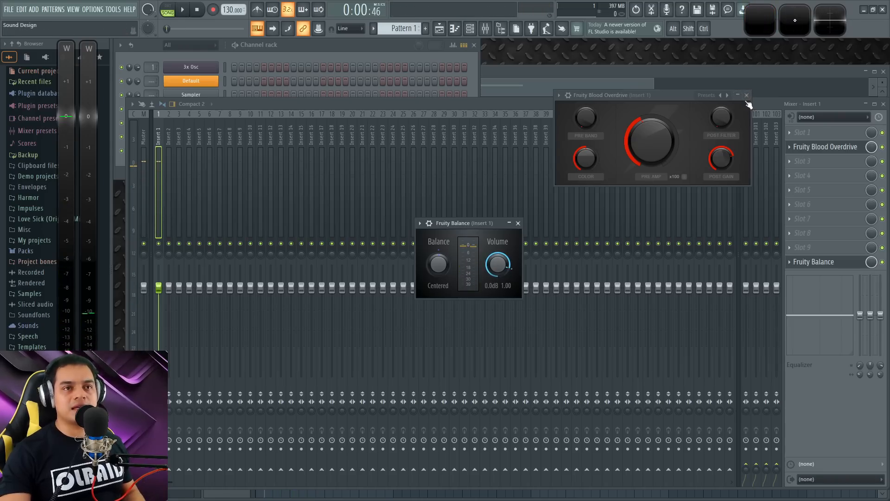
Close the overdrive window, check the channel volume in the channel rack and reopen Fruity Blood Overdrive on Insert 1.
left_click(747, 95)
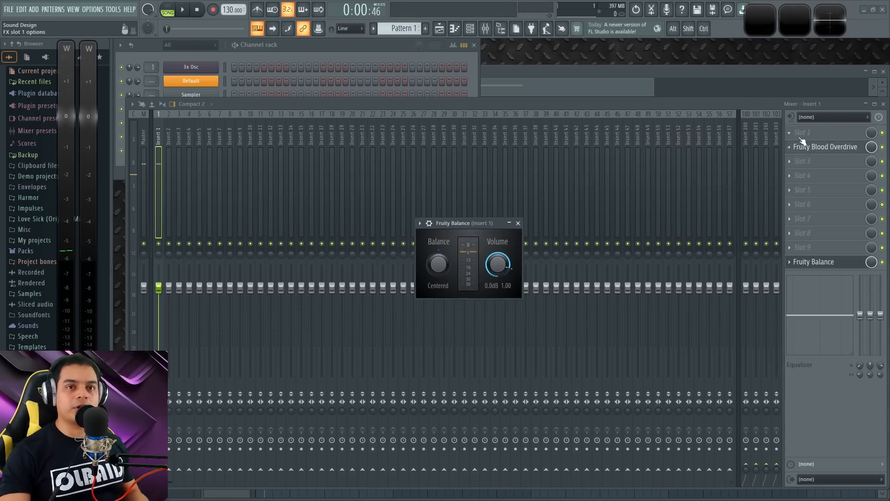
left_click(341, 55)
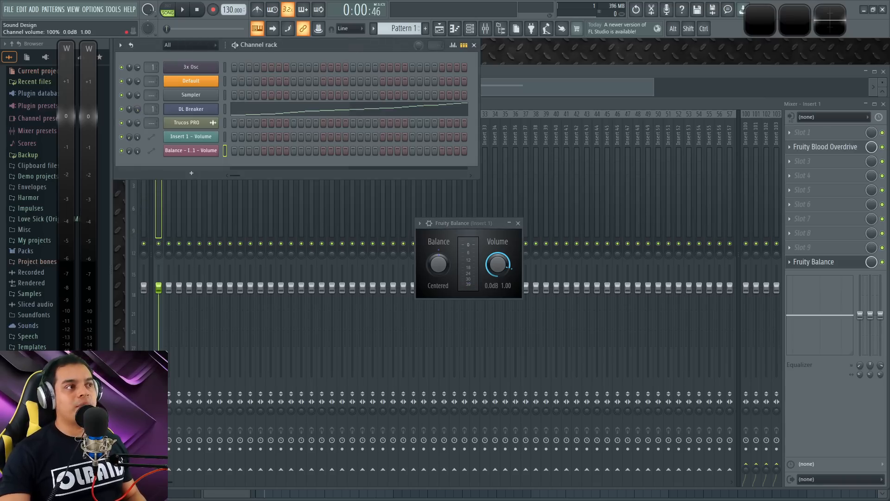
left_click(812, 146)
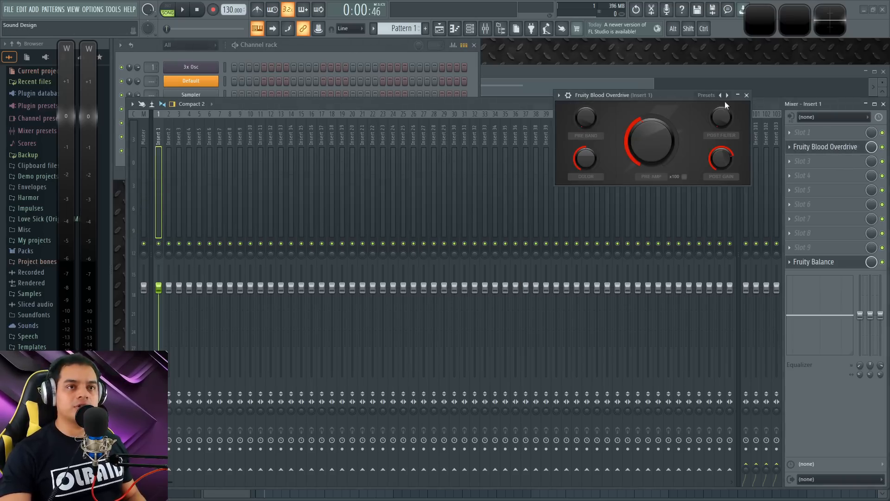
Close the overdrive window, remove Fruity Blood Overdrive from slot 2 of Insert 1 and bring the mixer back to the front.
left_click(746, 95)
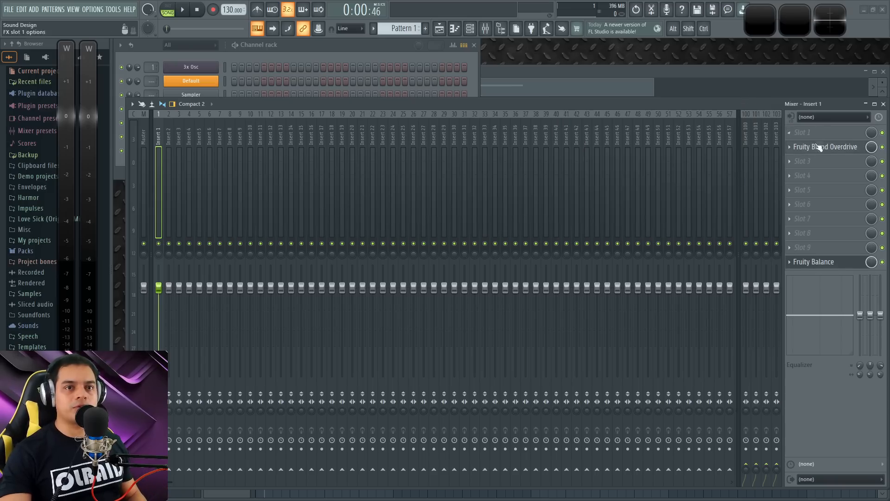
left_click(821, 264)
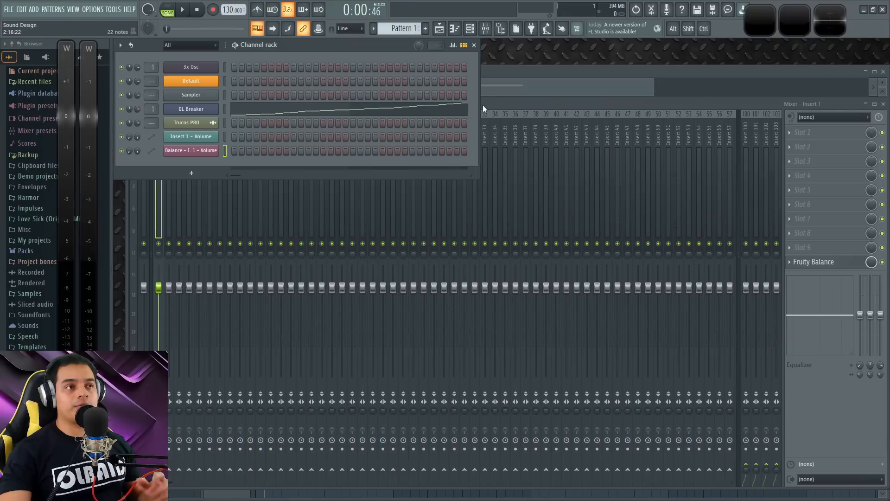
left_click(494, 102)
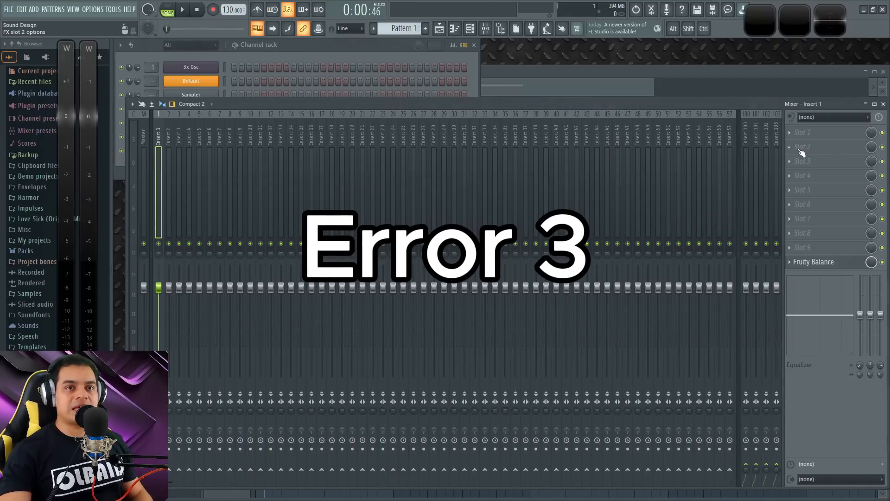
Load Fruity Delay 3 into slot 2 of Insert 1 and play the song briefly through it.
left_click(801, 151)
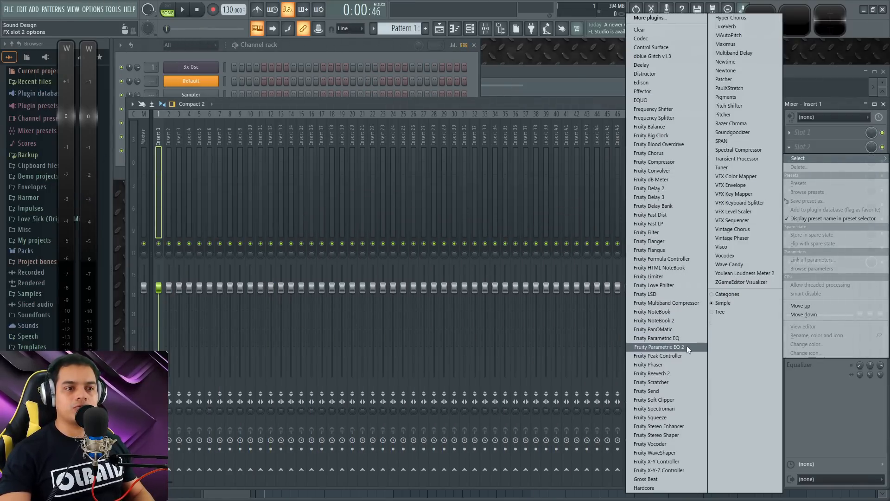
left_click(674, 196)
left_click_drag(739, 245, 351, 144)
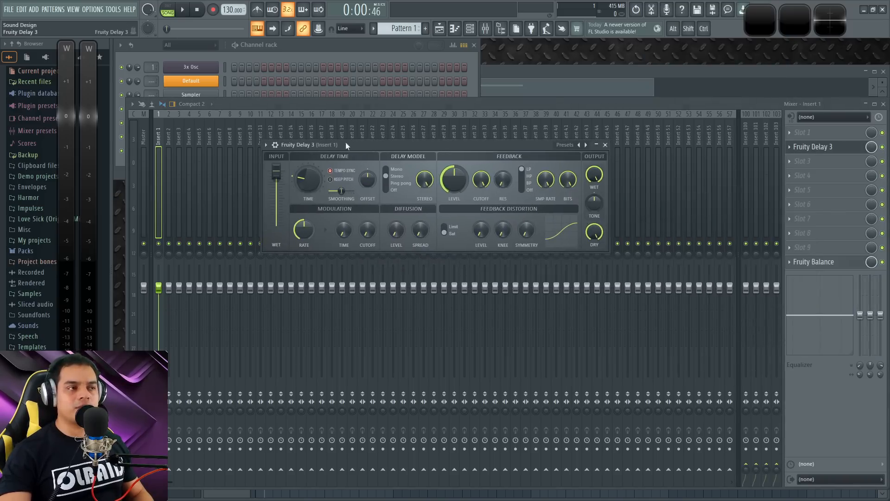
key("space")
left_click(266, 145)
left_click(282, 341)
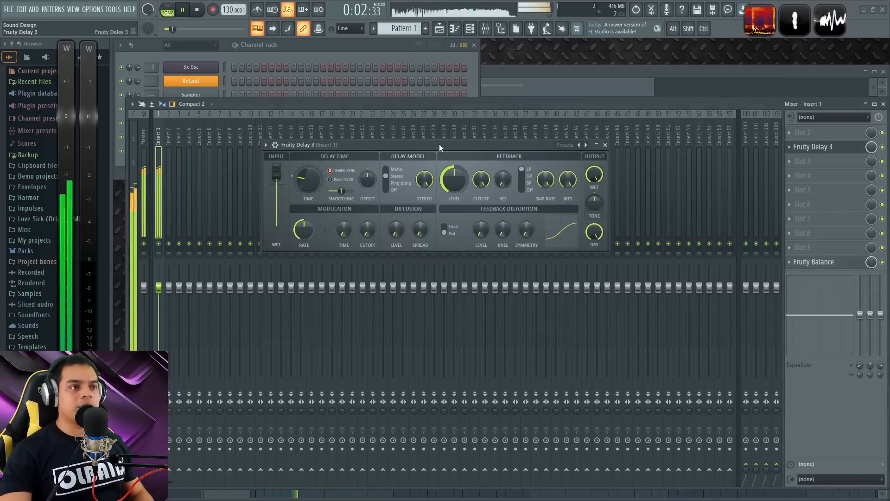
key("space")
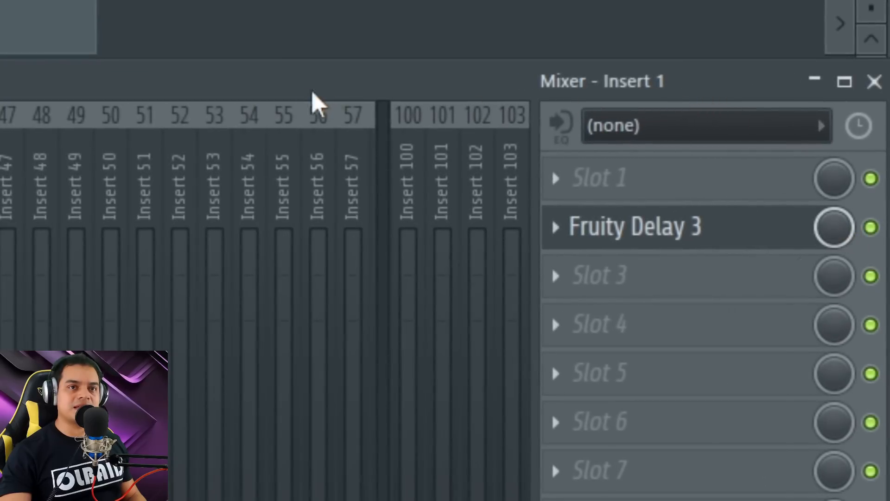
Vary the mix level of the Fruity Delay 3 slot, return it to 100% and reposition the mixer and delay windows.
left_click_drag(312, 92, 168, 88)
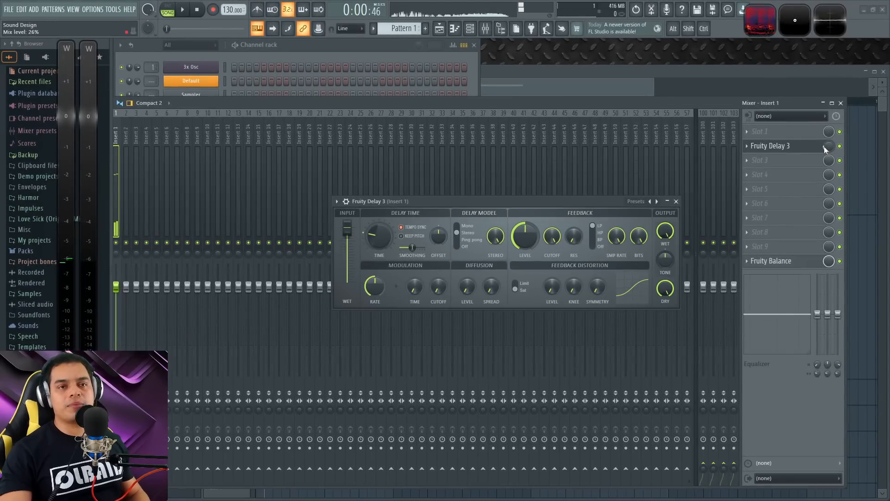
left_click_drag(825, 149, 825, 116)
mouse_move(828, 147)
left_mouse_down()
mouse_move(828, 132)
mouse_move(828, 148)
left_mouse_up()
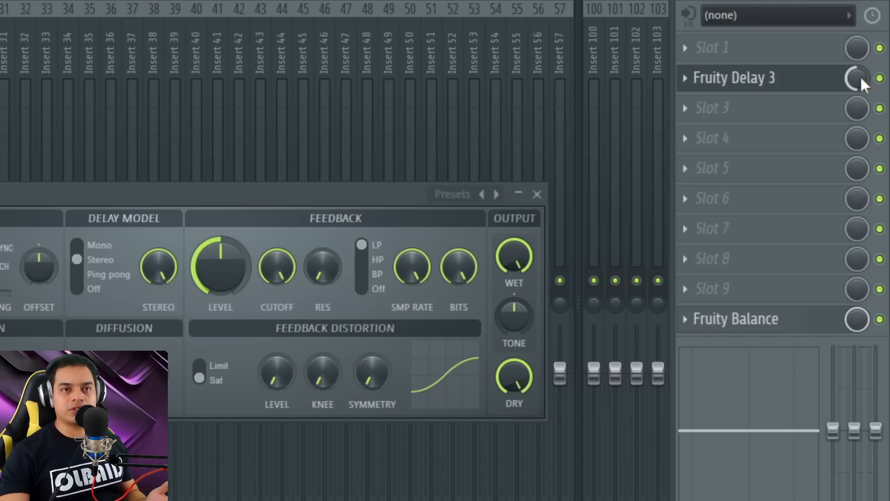
left_click_drag(302, 194, 198, 179)
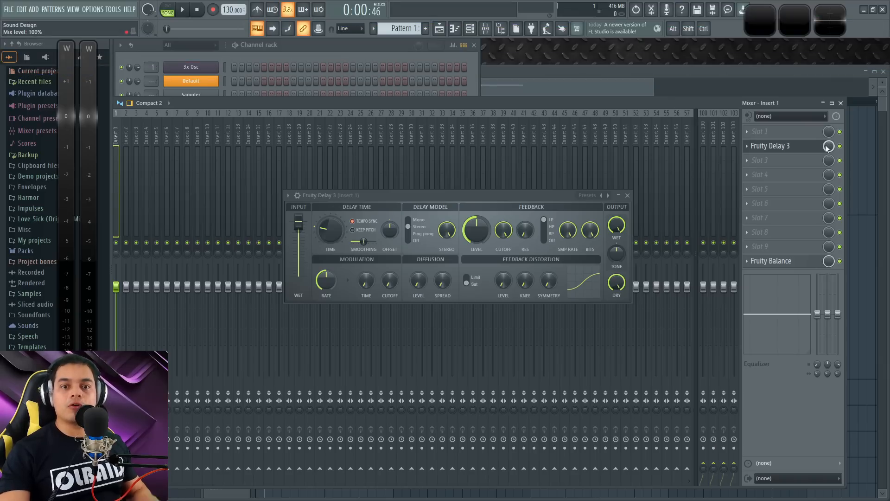
left_click_drag(535, 195, 501, 135)
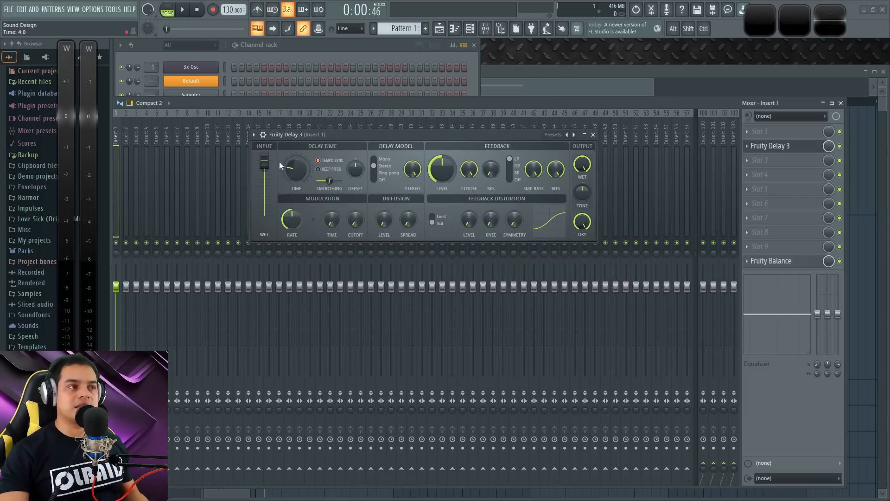
left_click(254, 135)
left_click(586, 197)
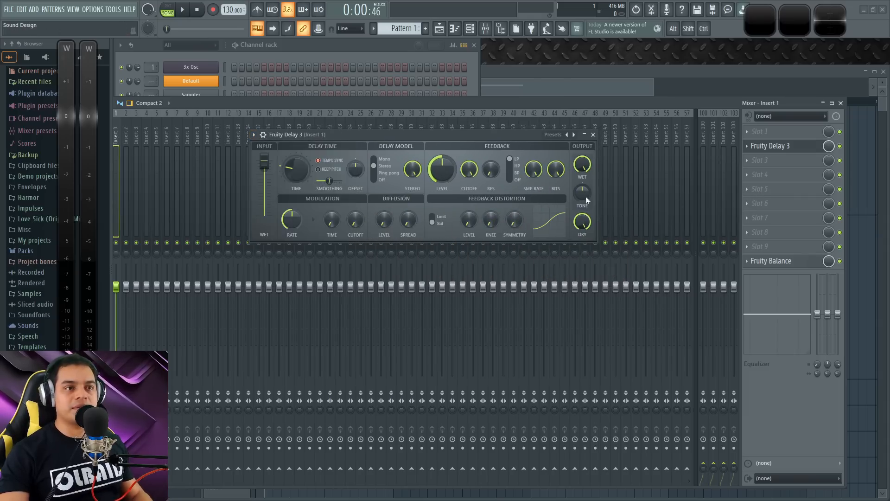
Load Fruity Reeverb 2 into slot 5 of Insert 1 and arrange its window below the Fruity Delay 3 window.
left_click(750, 188)
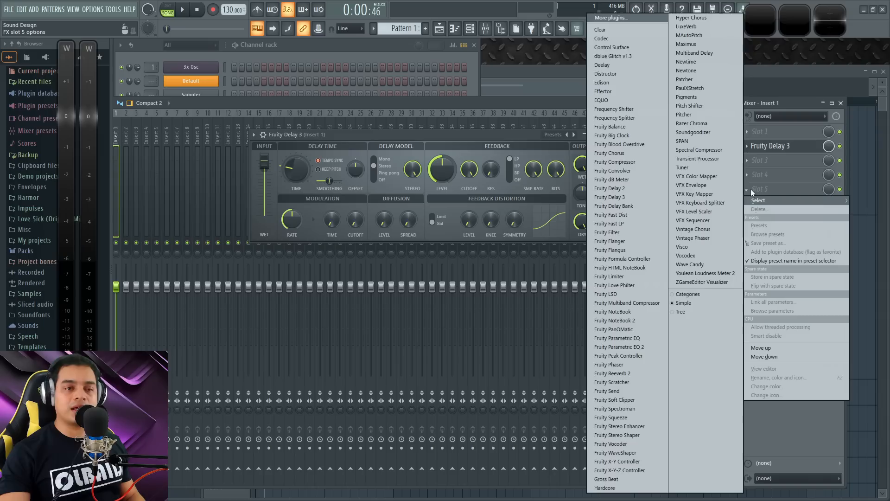
left_click(632, 371)
left_click_drag(255, 93, 477, 283)
left_click_drag(433, 132, 405, 132)
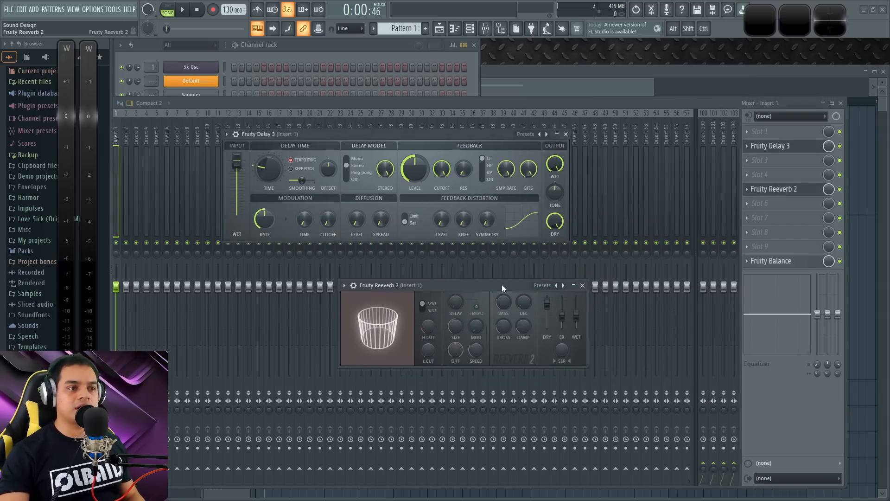
left_click_drag(502, 284, 428, 284)
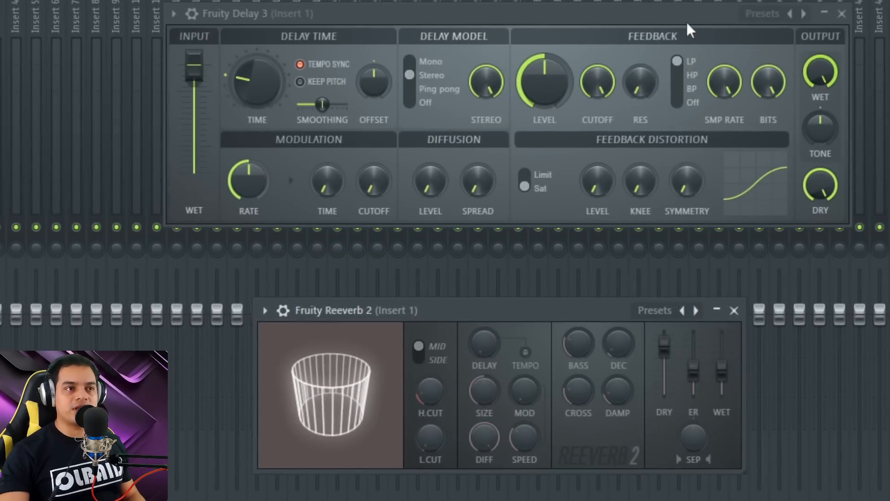
left_click_drag(695, 23, 620, 18)
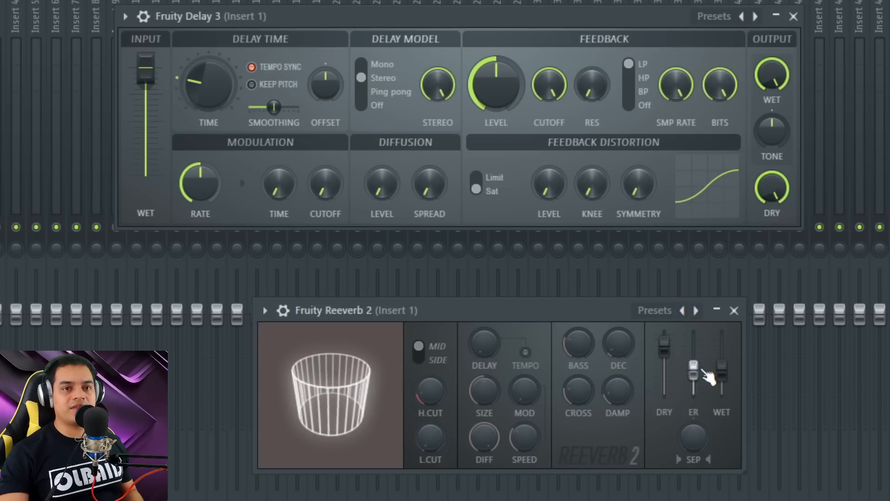
Lower Fruity Reeverb 2's ER and WET levels to minimum, bypass Fruity Delay 3 and close the delay's window.
left_click_drag(702, 370, 722, 393)
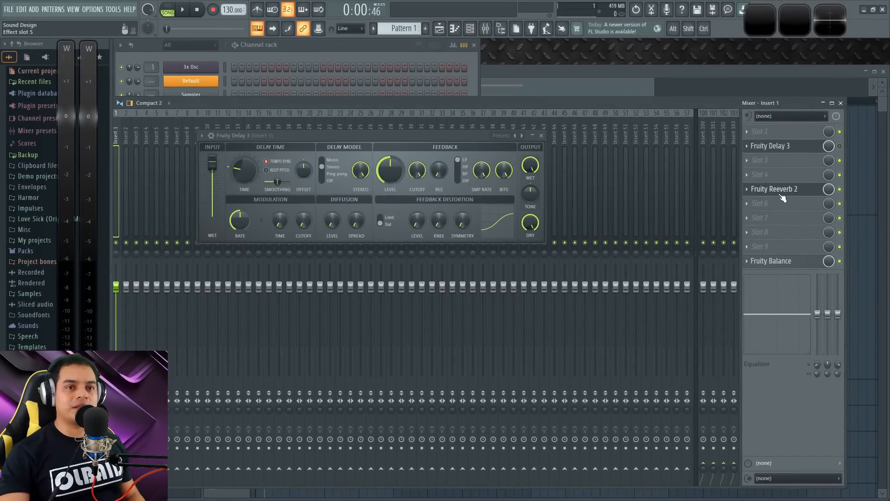
left_click(783, 191)
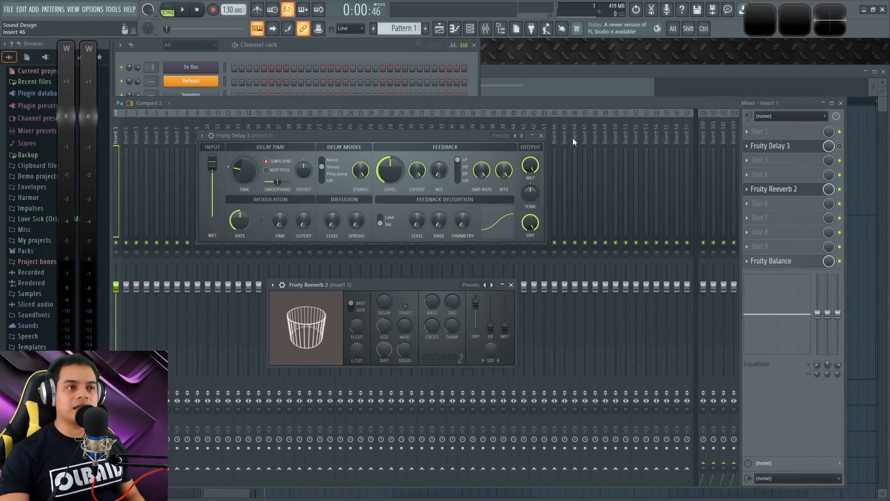
left_click(541, 136)
Reposition the Fruity Reeverb 2 window and the mixer so that the reverb's level sliders are in clear view.
left_click_drag(399, 285, 416, 163)
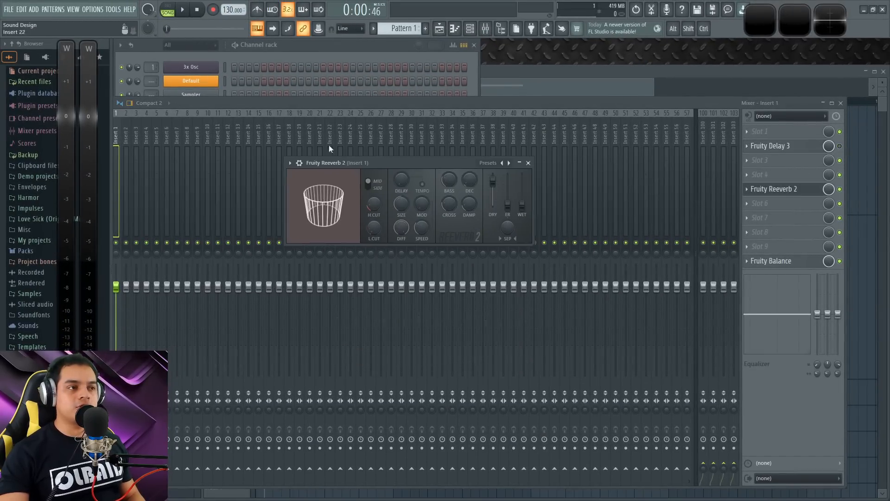
left_click(290, 162)
left_click(311, 357)
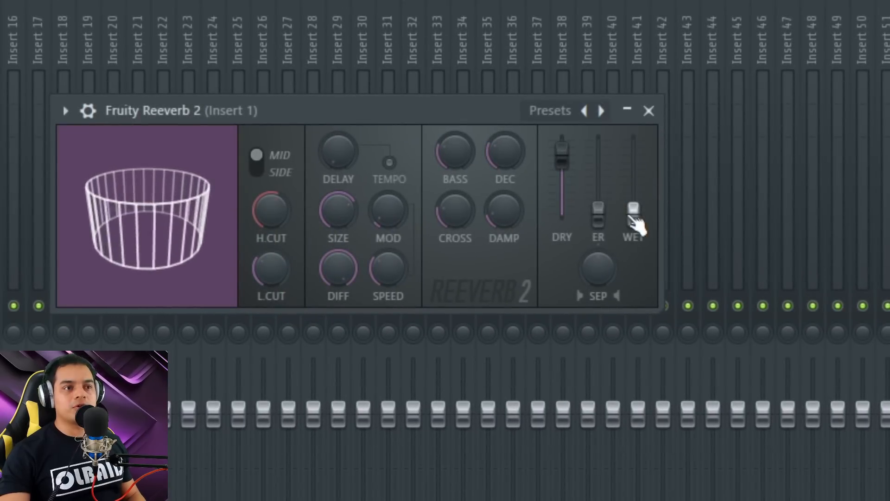
left_click_drag(469, 110, 492, 102)
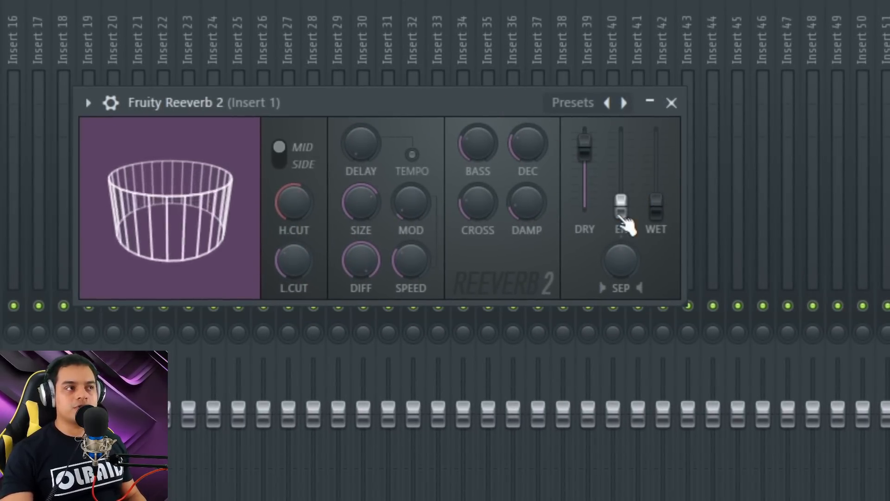
left_click_drag(581, 0, 687, 1)
left_click_drag(480, 107, 530, 99)
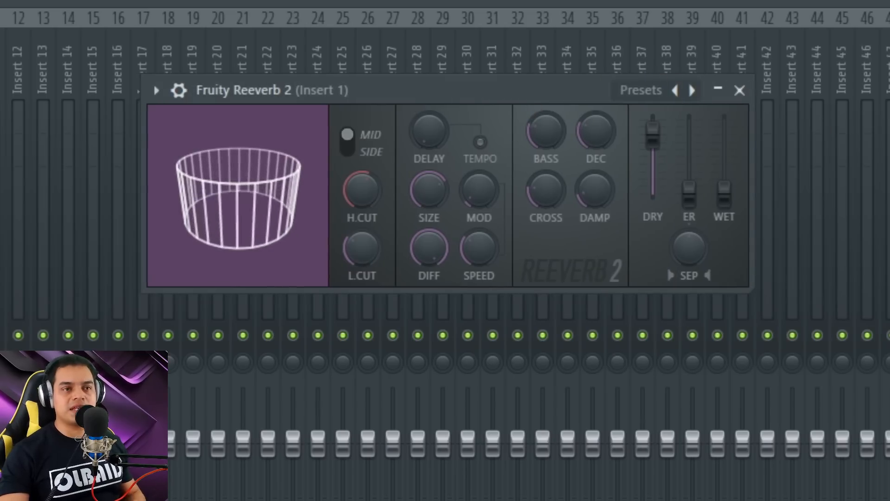
Compare a wet-only reverb signal with a dry and wet blend in Fruity Reeverb 2, raising the DRY level to 121%.
left_click_drag(660, 144, 655, 204)
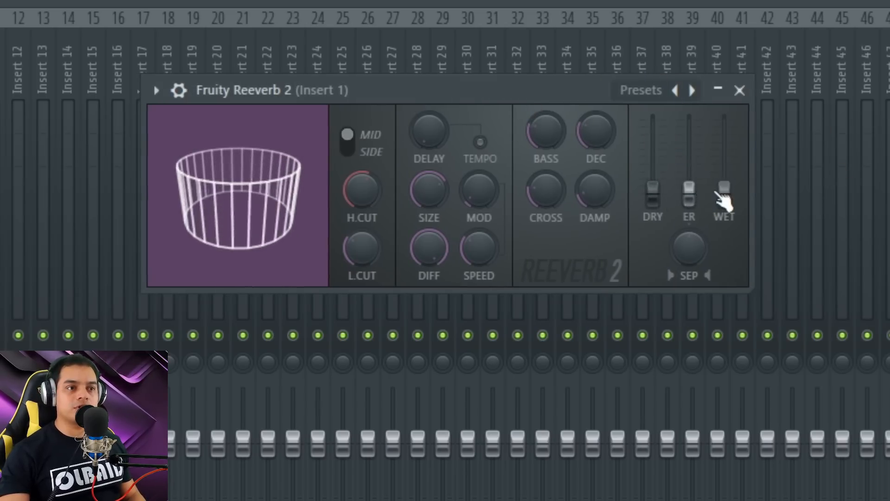
left_click_drag(723, 205, 724, 139)
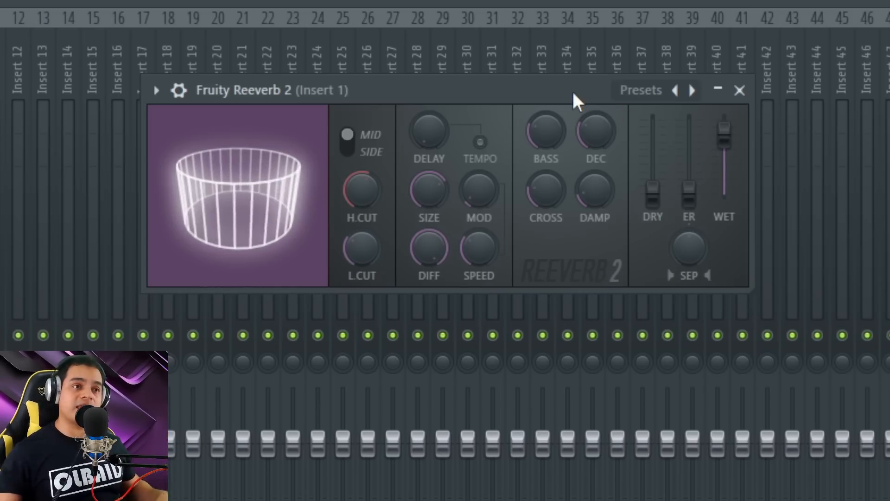
left_click_drag(652, 191, 652, 134)
left_click_drag(725, 135, 724, 142)
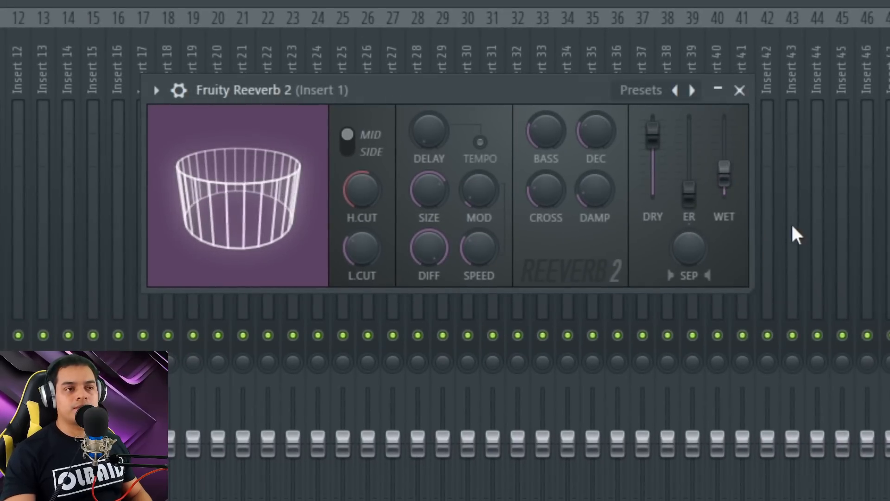
mouse_move(653, 140)
left_mouse_down()
mouse_move(653, 179)
mouse_move(653, 125)
left_mouse_up()
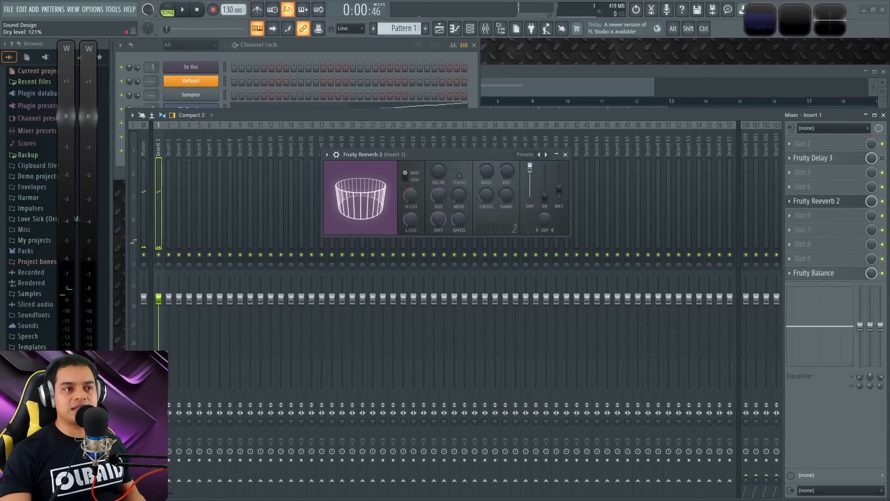
left_click_drag(530, 196, 560, 178)
left_click_drag(486, 152, 502, 157)
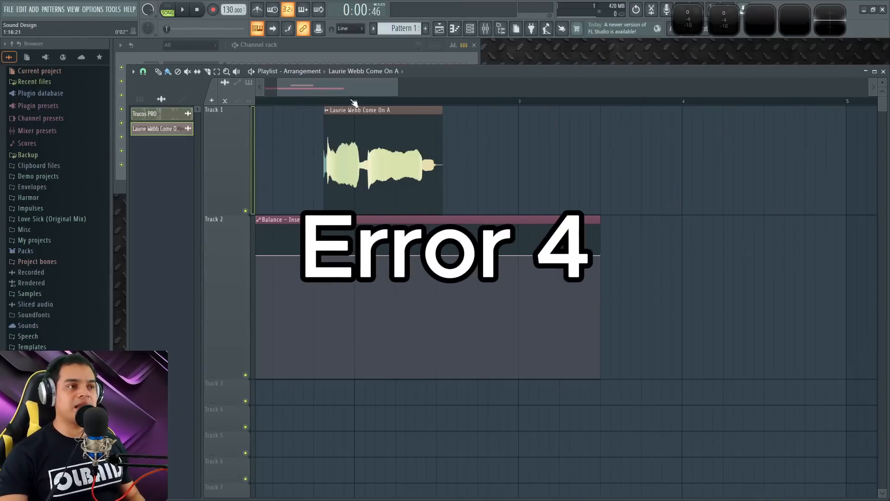
Shrink Track 2 to the normal track height and extend the end of the Laurie Webb Come On A clip slightly.
right_click(220, 378)
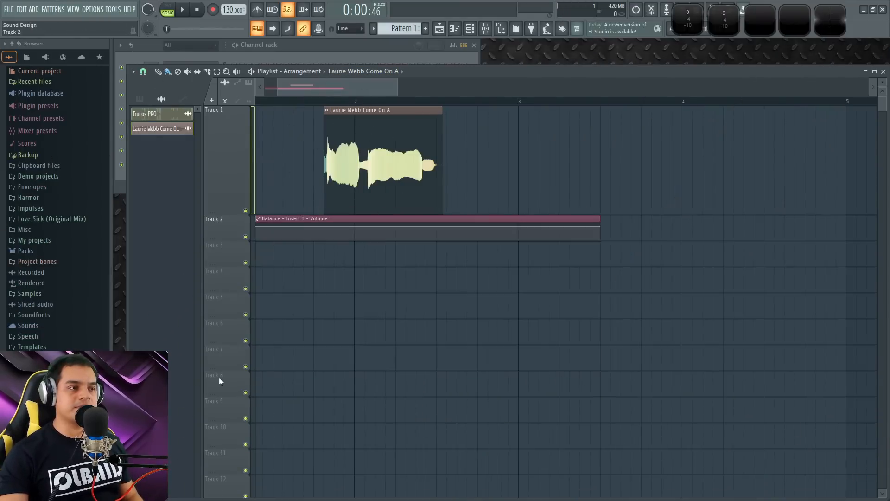
scroll(277, 153, "up", 4)
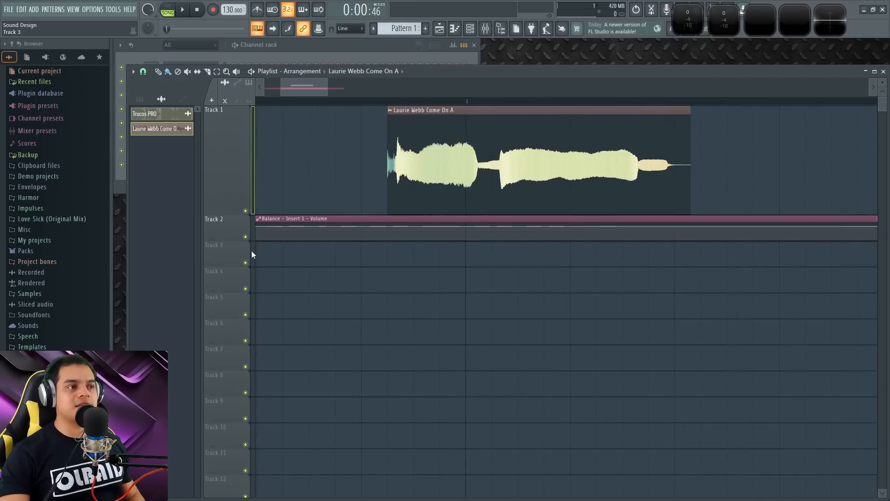
left_click(254, 251)
mouse_move(688, 109)
left_mouse_down()
mouse_move(612, 118)
mouse_move(649, 121)
left_mouse_up()
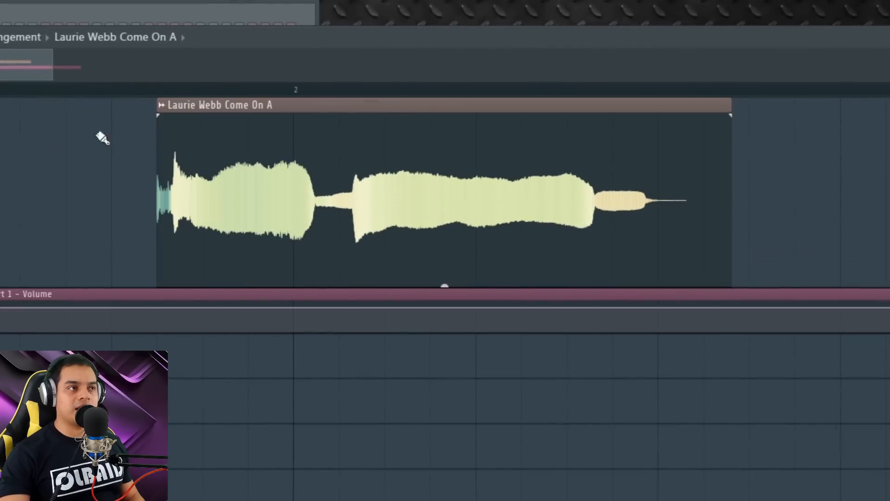
Slice the Laurie Webb Come On A clip in the middle of its second note and shift the second part to leave a gap.
left_click(430, 153)
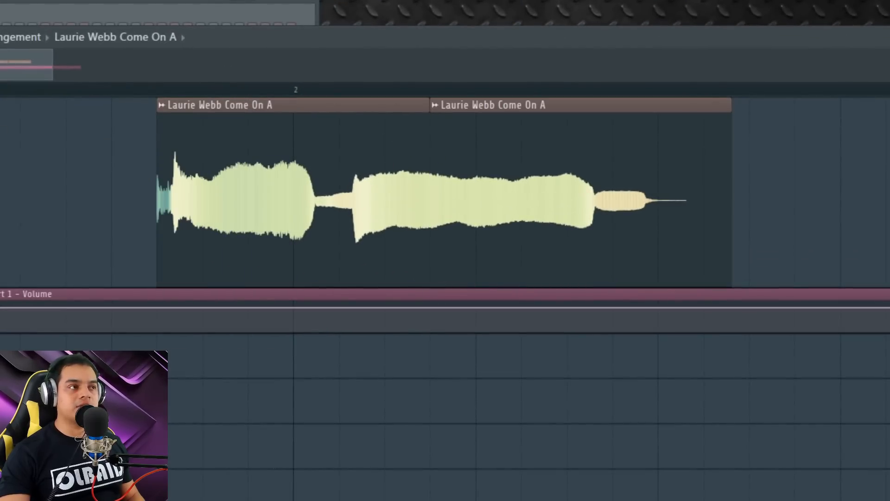
mouse_move(552, 153)
left_mouse_down()
mouse_move(580, 132)
mouse_move(519, 171)
mouse_move(557, 166)
left_mouse_up()
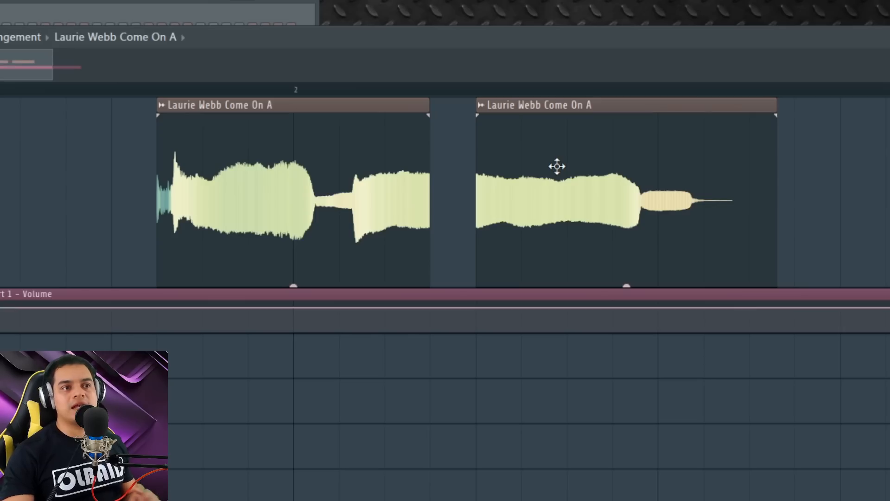
scroll(497, 163, "up", 4)
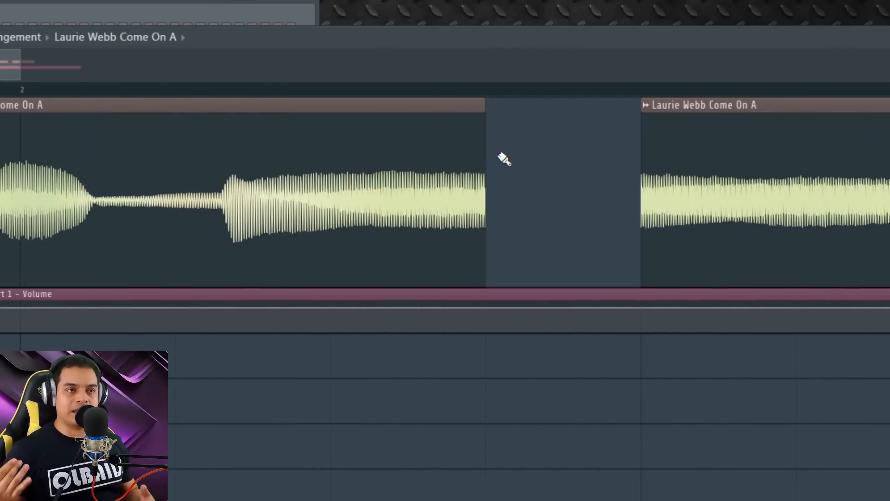
left_click_drag(481, 108, 455, 122)
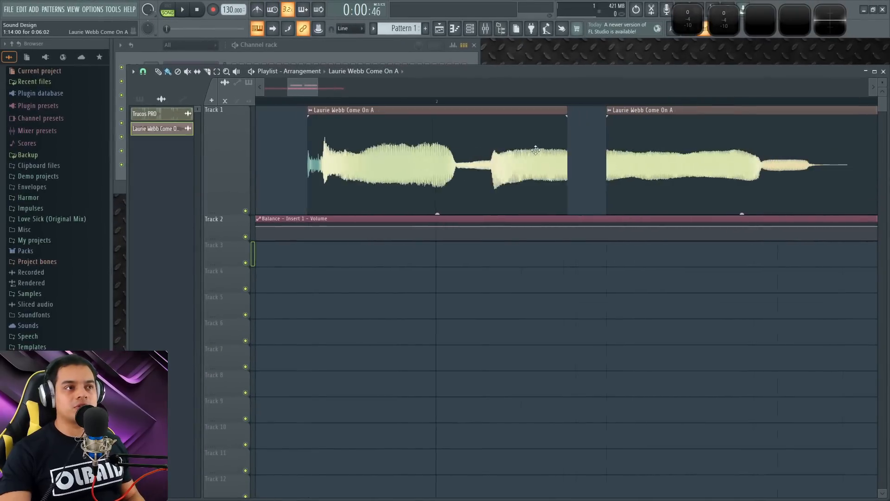
scroll(535, 149, "down", 1)
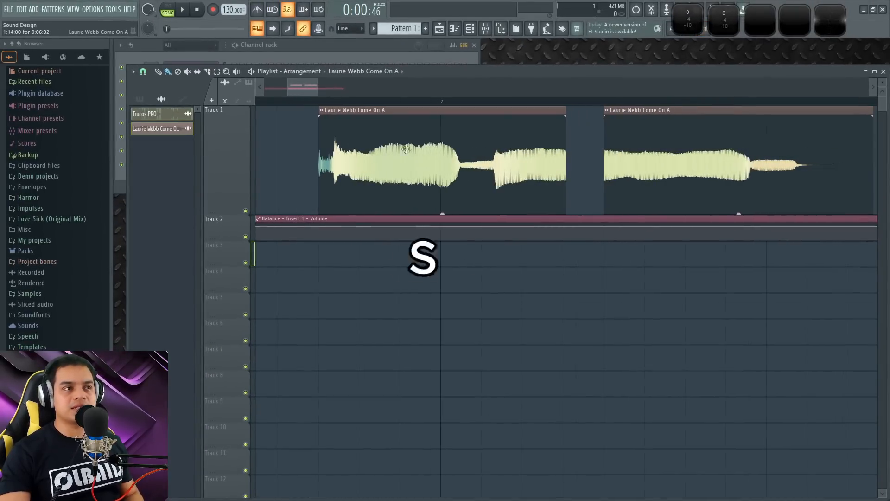
left_click(464, 142)
left_click(725, 139)
left_click(809, 155)
key("ctrl+z")
key("ctrl+z")
key("ctrl+z")
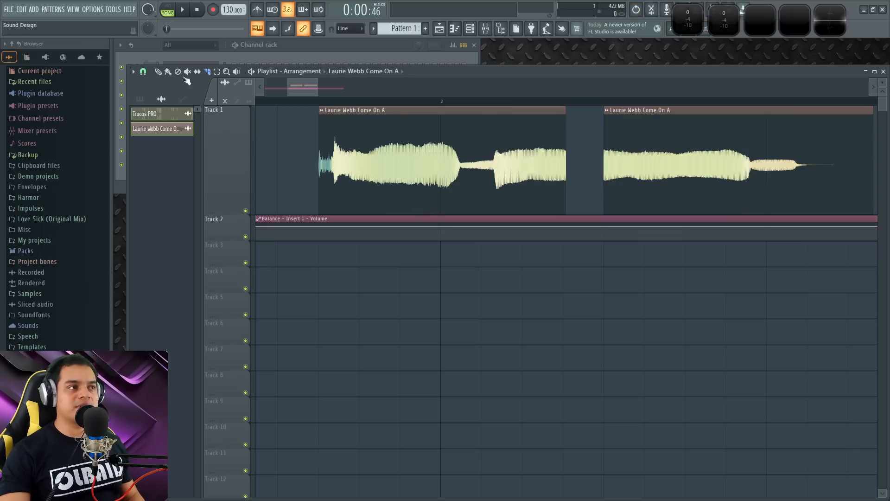
double_click(479, 143)
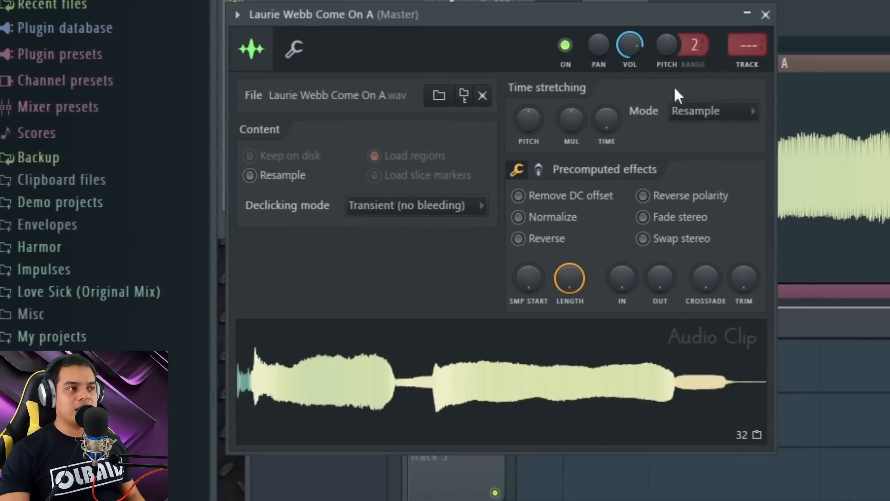
left_click(376, 210)
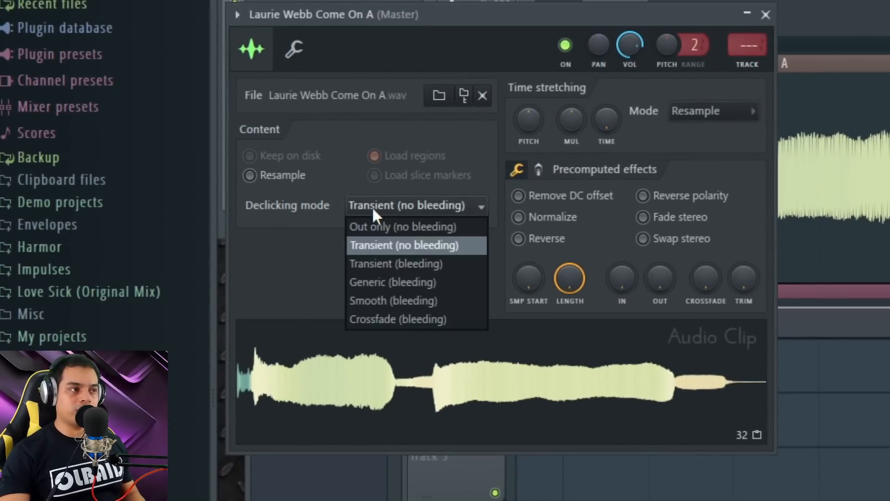
left_click(374, 278)
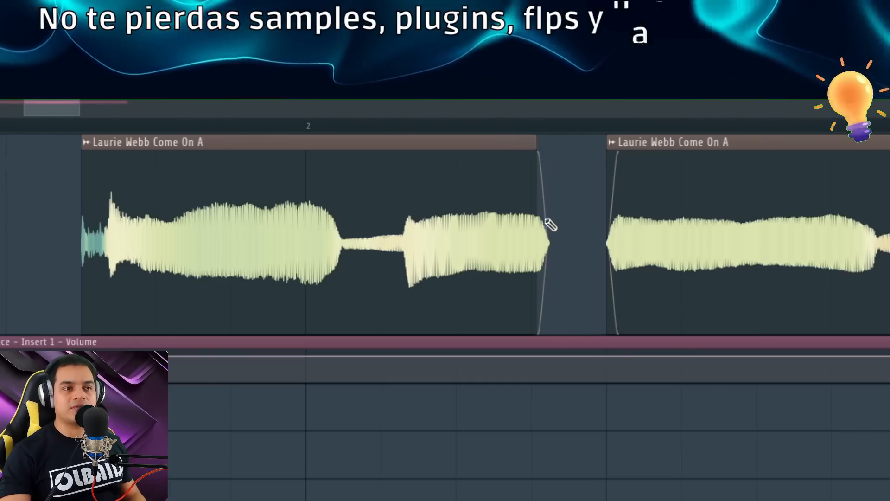
mouse_move(616, 143)
left_mouse_down()
mouse_move(561, 147)
mouse_move(613, 145)
left_mouse_up()
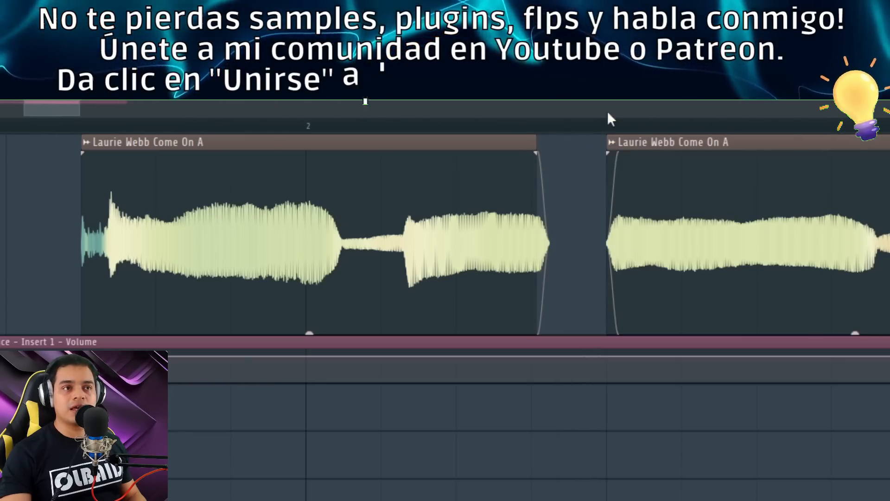
Play the two separated Laurie Webb Come On A parts to hear the softened cut between them.
scroll(592, 115, "right", 2)
left_click(424, 126)
key("space")
key("space")
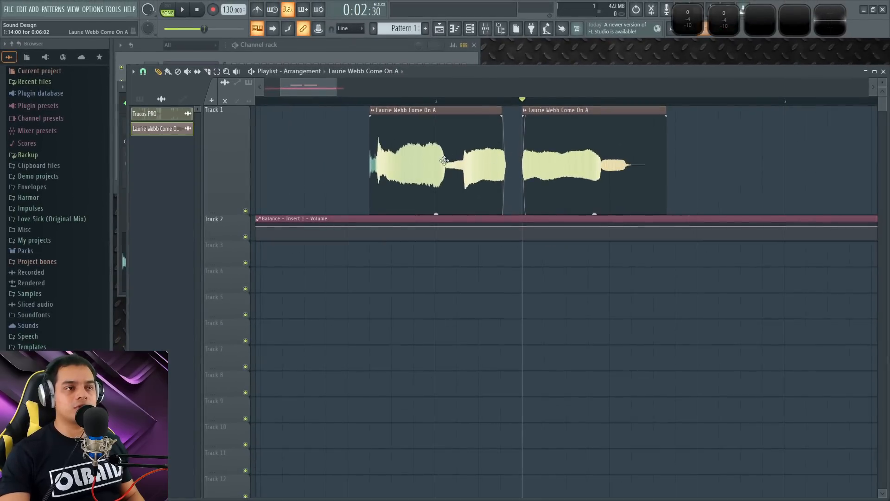
Set the declicking mode of the Laurie Webb Come On A clip to Out only (no bleeding) and close its channel settings.
scroll(299, 230, "up", 3)
double_click(384, 155)
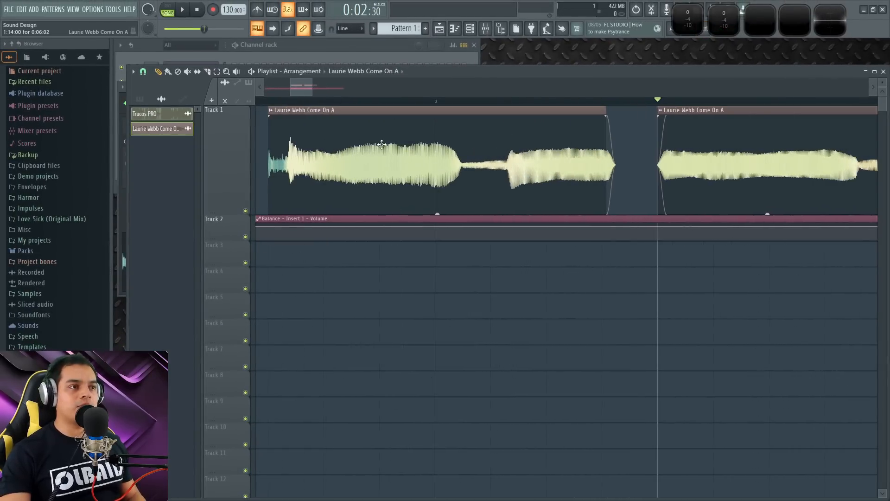
left_click(223, 178)
left_click(234, 188)
left_click(375, 87)
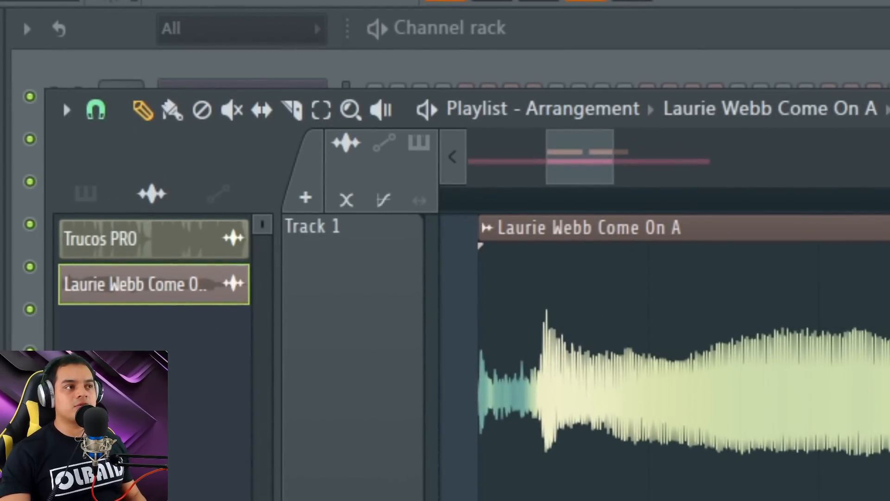
Slice the Laurie Webb Come On A clip in the quiet passage and just before the gap, and review its declicking mode.
scroll(547, 136, "up", 2)
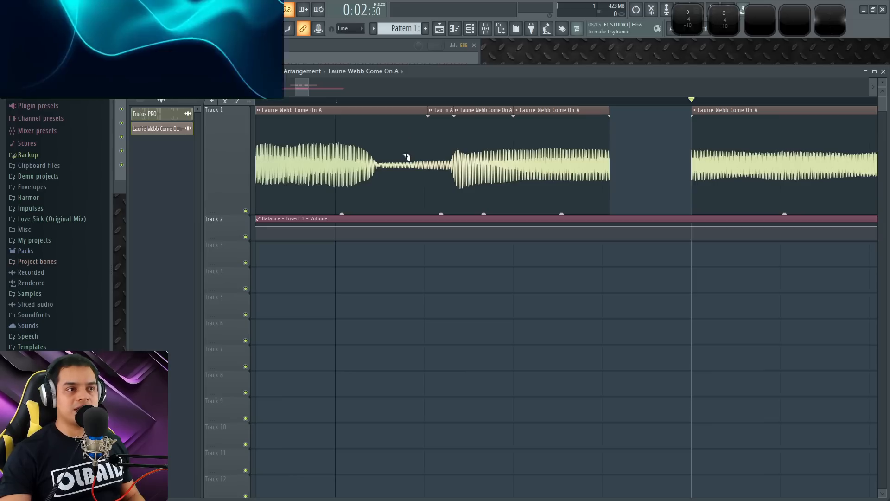
left_click_drag(398, 112, 402, 183)
left_click_drag(591, 113, 598, 156)
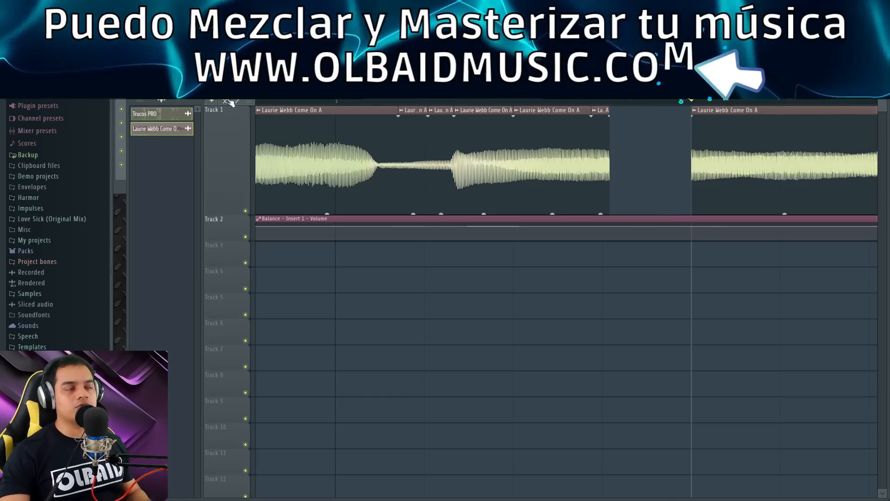
double_click(295, 172)
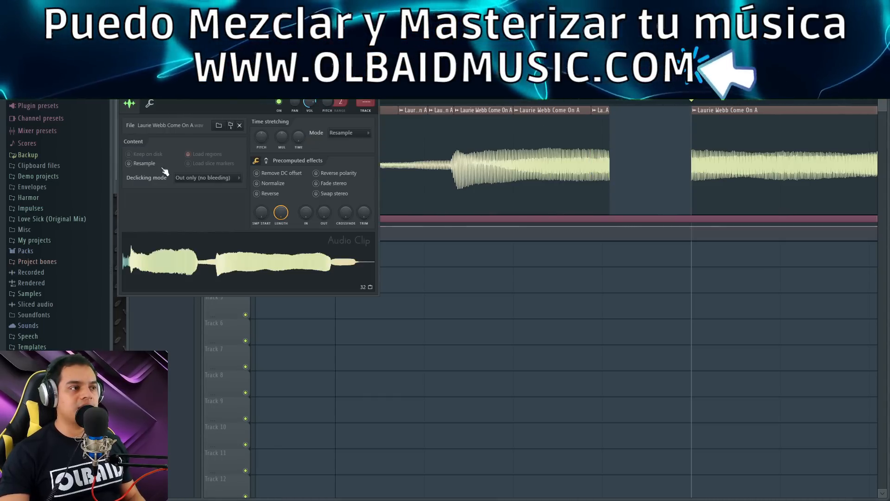
left_click(373, 89)
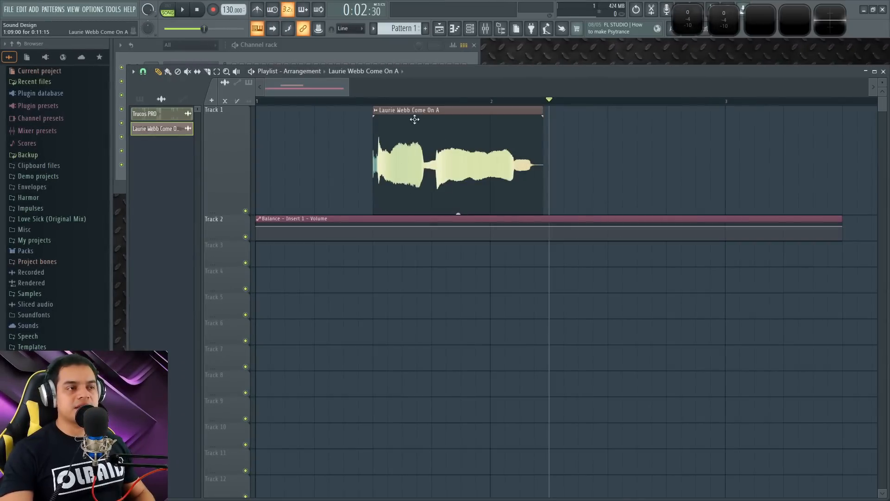
Cycle through the playlist editing tools, including Mute and Slice.
scroll(417, 127, "up", 3)
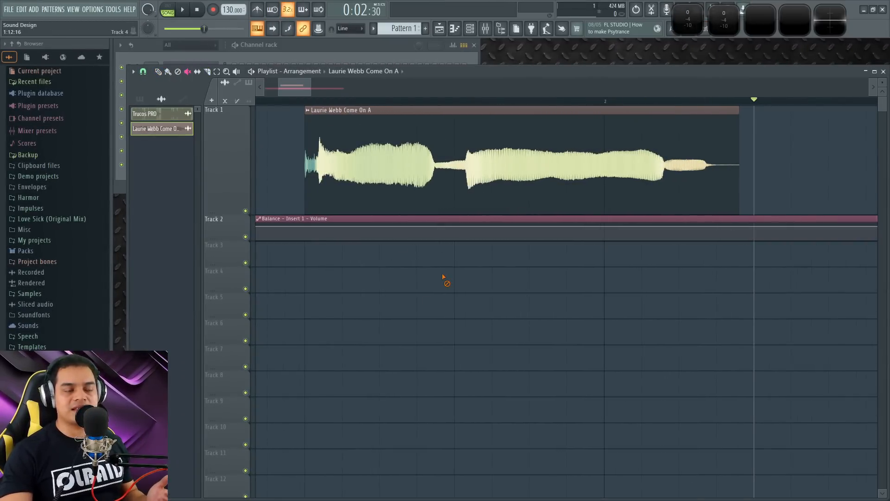
scroll(444, 278, "down", 5)
scroll(444, 278, "up", 1)
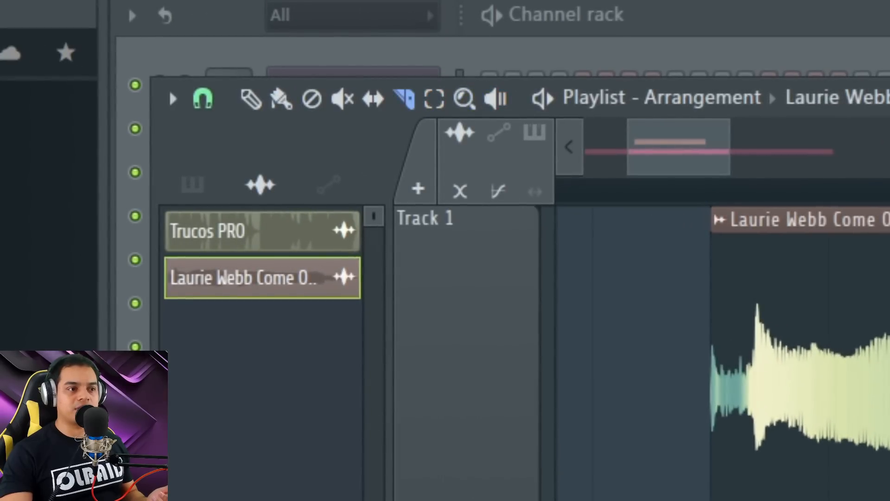
scroll(443, 278, "up", 5)
scroll(444, 278, "down", 4)
scroll(444, 279, "down", 1)
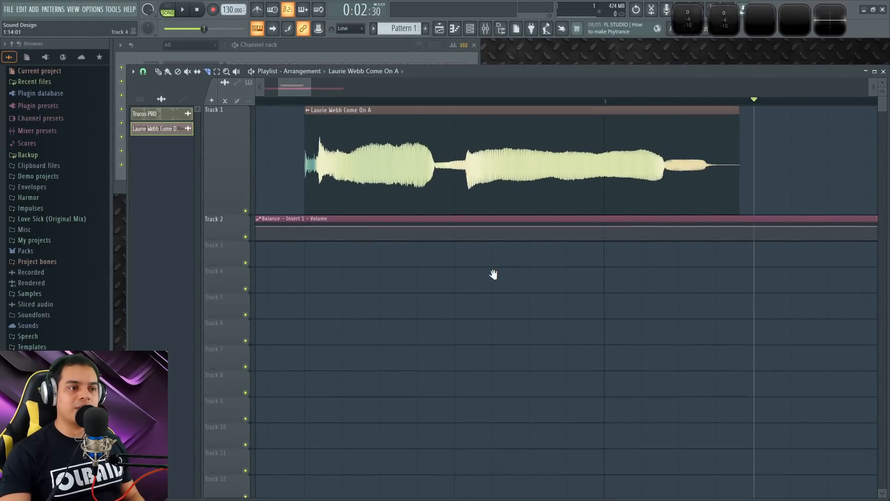
right_click(494, 274)
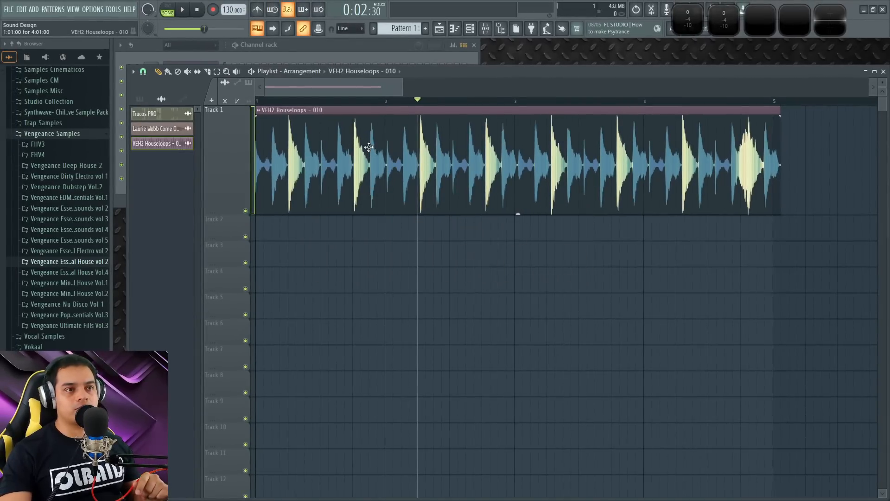
mouse_move(368, 147)
left_mouse_down()
mouse_move(411, 147)
mouse_move(369, 147)
left_mouse_up()
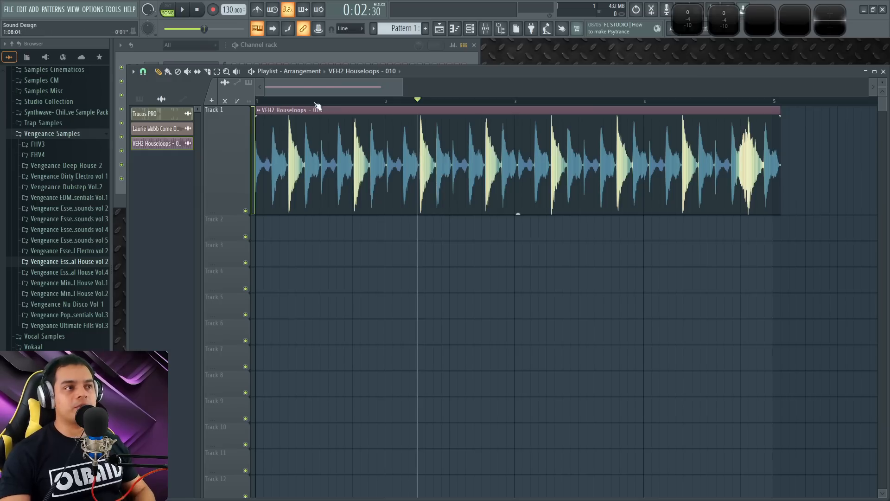
mouse_move(395, 159)
left_mouse_down()
mouse_move(409, 157)
mouse_move(386, 162)
left_mouse_up()
mouse_move(322, 140)
left_mouse_down()
mouse_move(346, 140)
mouse_move(332, 141)
left_mouse_up()
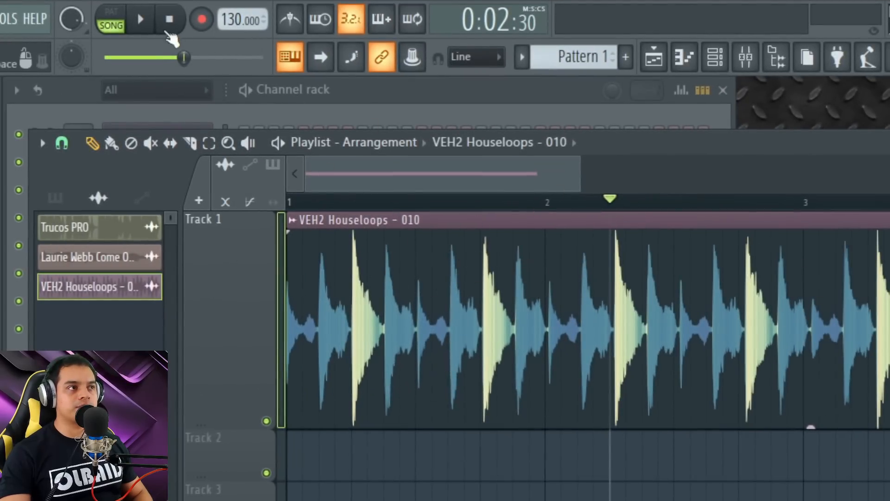
Turn on the metronome and play the VEH2 Houseloops - 010 clip against it, with playback returned to the start.
left_click(149, 28)
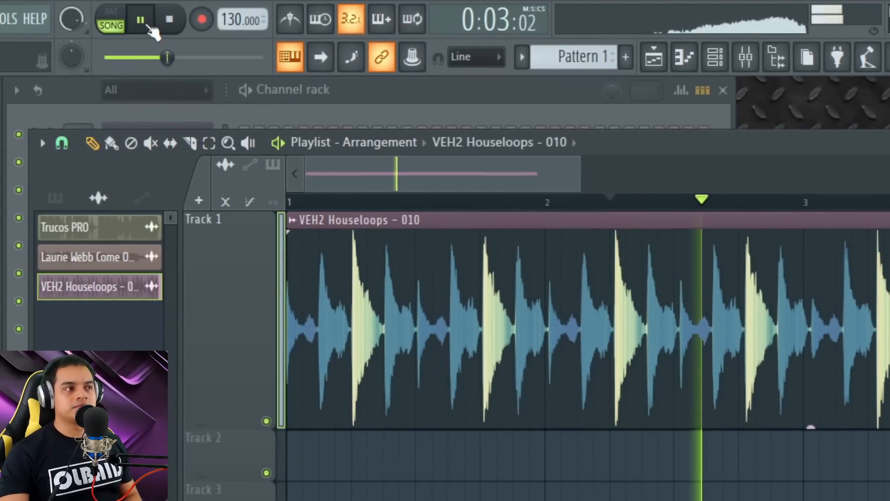
left_click(290, 21)
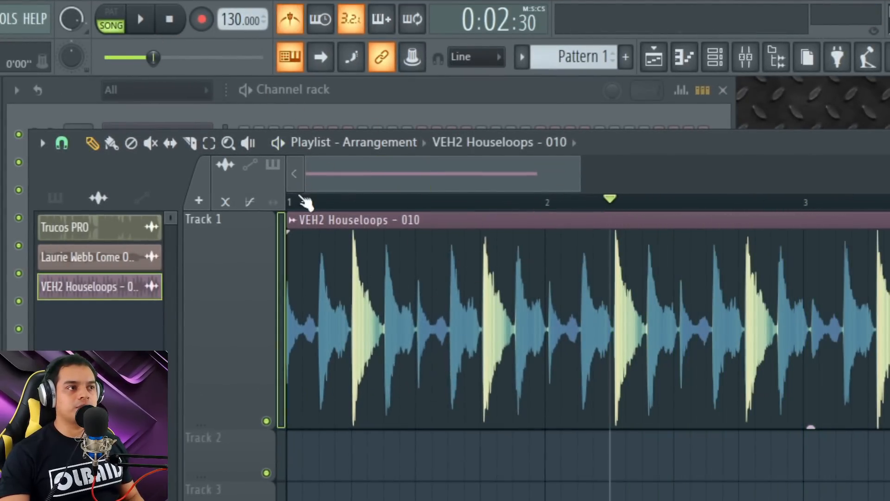
left_click(302, 199)
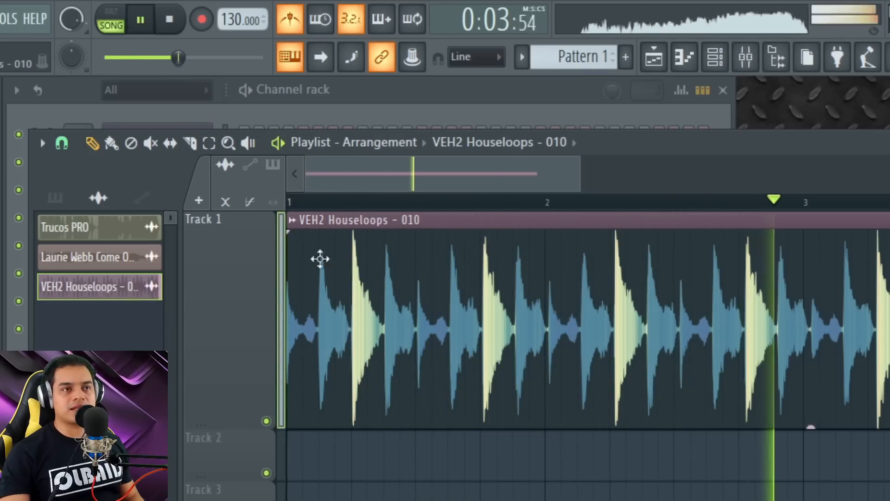
key("space")
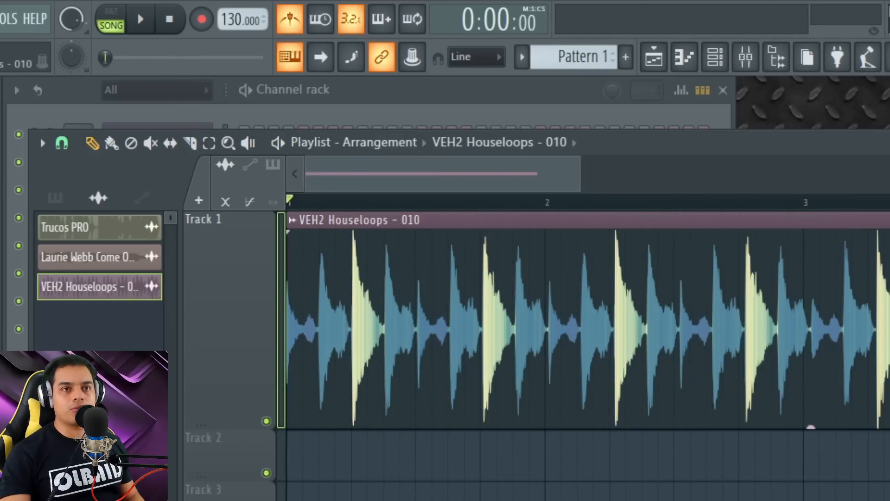
Stretch the VEH2 Houseloops - 010 clip so that its end lines up exactly with the start of bar 5.
scroll(409, 207, "up", 5)
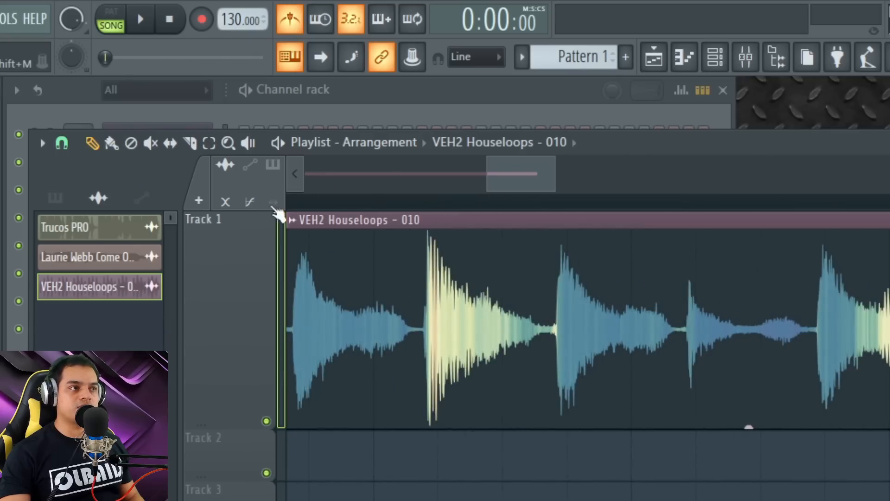
left_click_drag(843, 188, 804, 196)
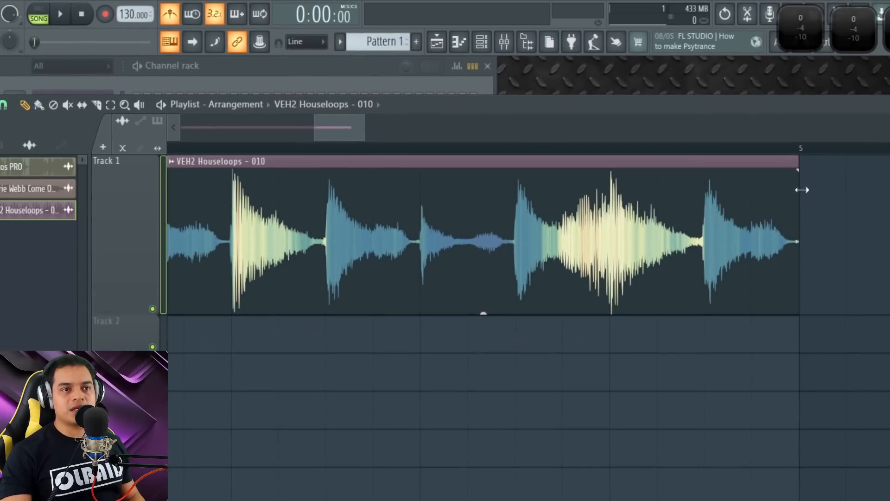
scroll(586, 430, "down", 5)
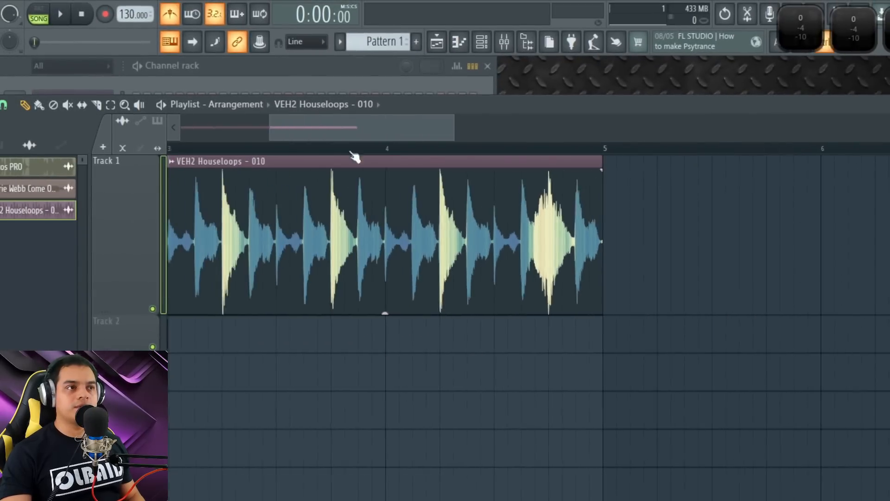
Play the stretched VEH2 Houseloops - 010 clip from bar 1 to check it against the metronome.
left_click_drag(326, 129, 172, 165)
key("space")
scroll(349, 312, "down", 2)
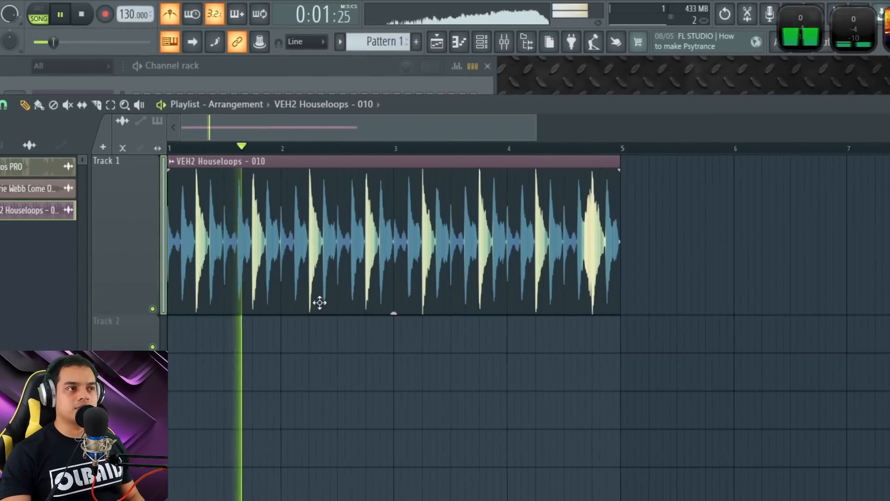
key("space")
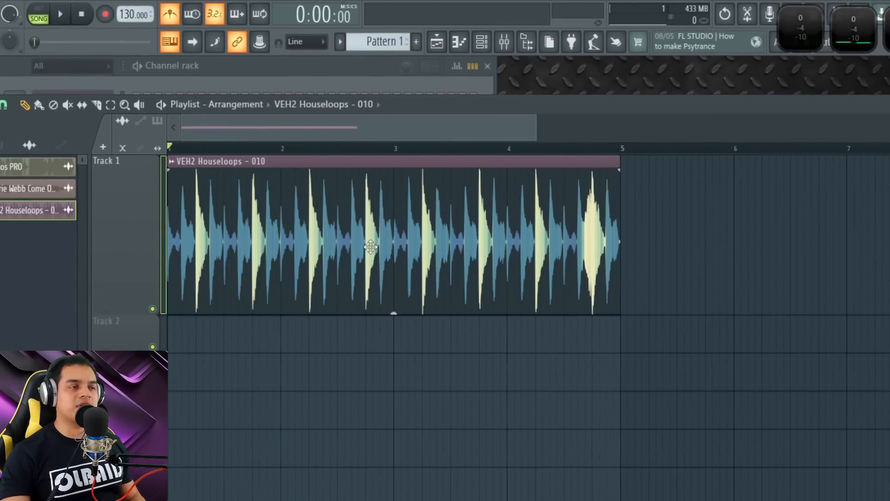
Play the stretched drum loop at a project tempo of 145 BPM and again at 120 BPM.
scroll(129, 16, "up", 15)
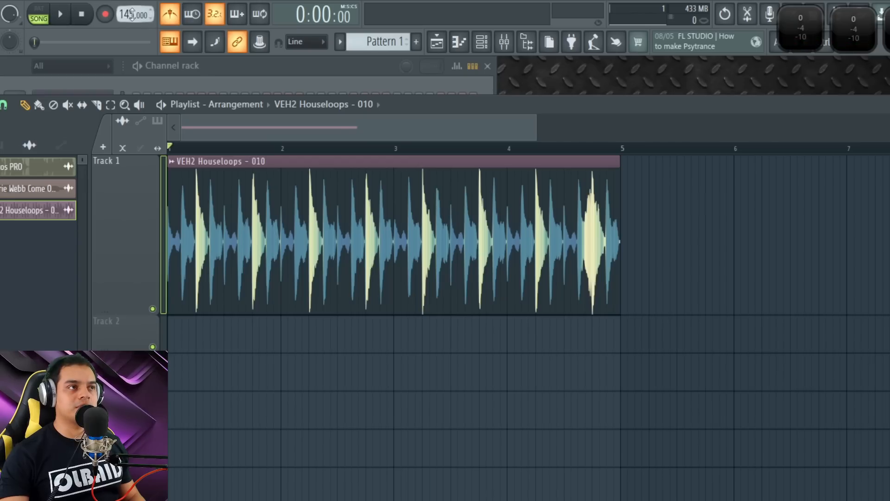
key("space")
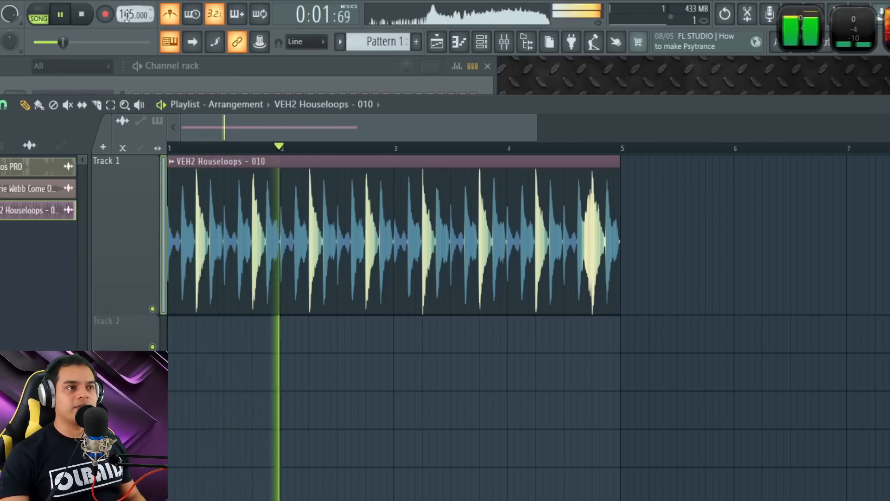
key("space")
scroll(127, 17, "down", 20)
key("space")
key("space")
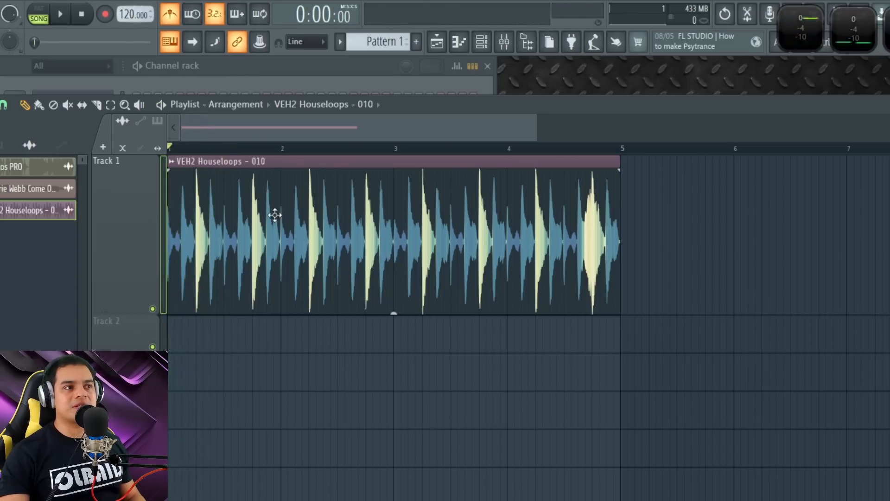
Open the DL Breaker channel on its Fruity Slicer page and move its window clear of the Channel rack's note preview.
scroll(273, 214, "up", 3)
left_click_drag(323, 133, 304, 133)
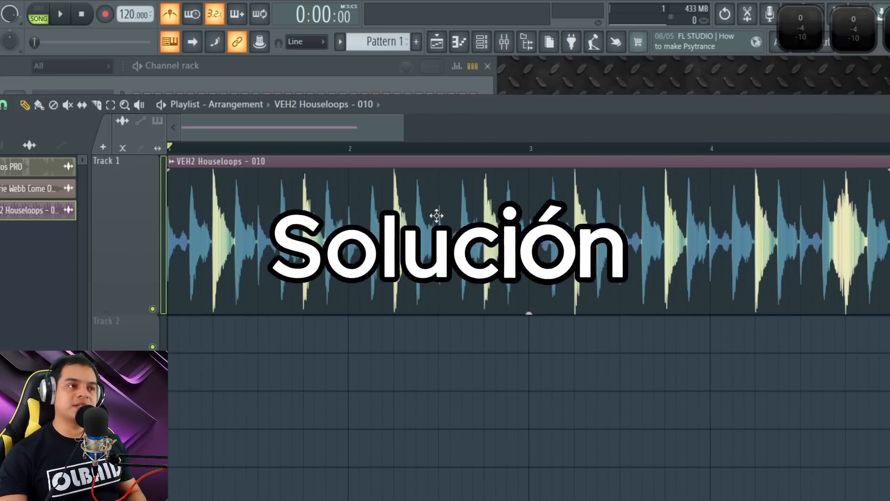
left_click(253, 68)
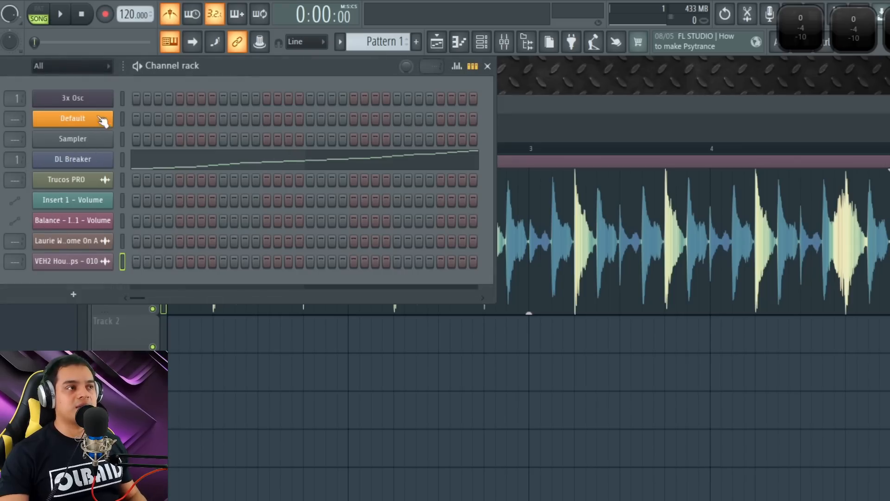
left_click(96, 161)
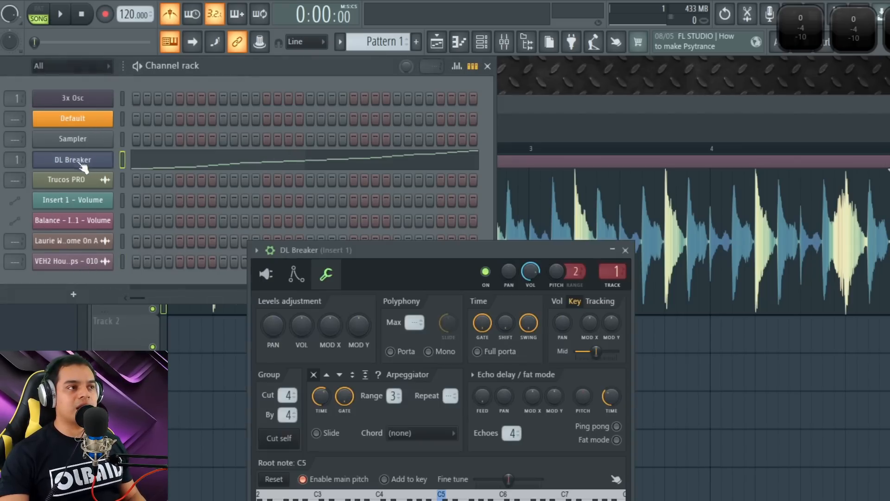
left_click(265, 273)
left_click_drag(390, 249, 486, 220)
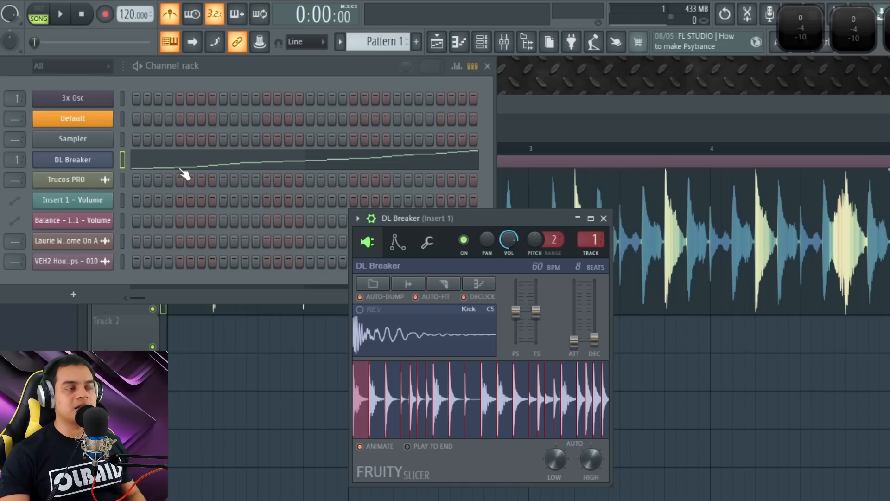
left_click_drag(480, 220, 564, 244)
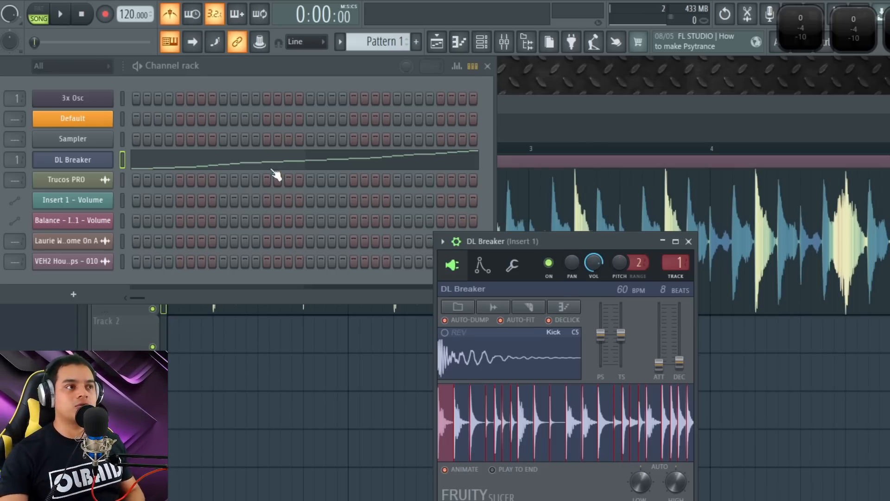
Play the DL Breaker slices in pattern mode, routing the channel to the Master and varying the project tempo during playback.
left_click(225, 69)
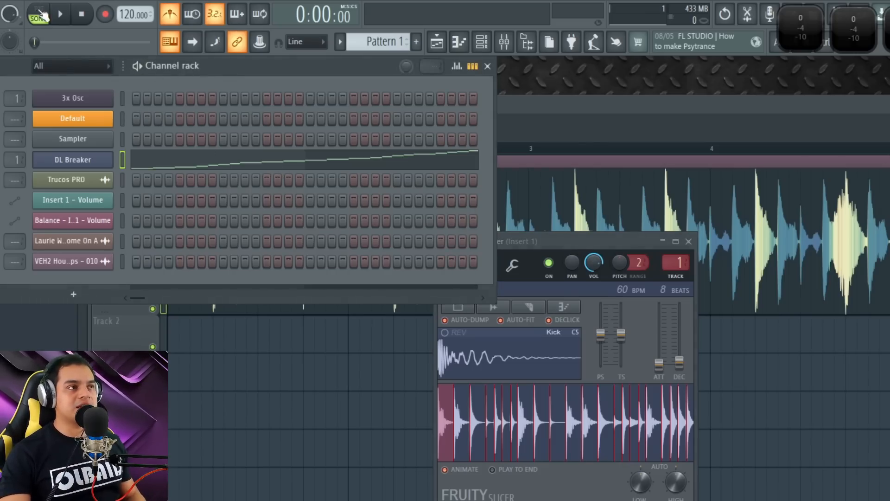
left_click(39, 14)
key("space")
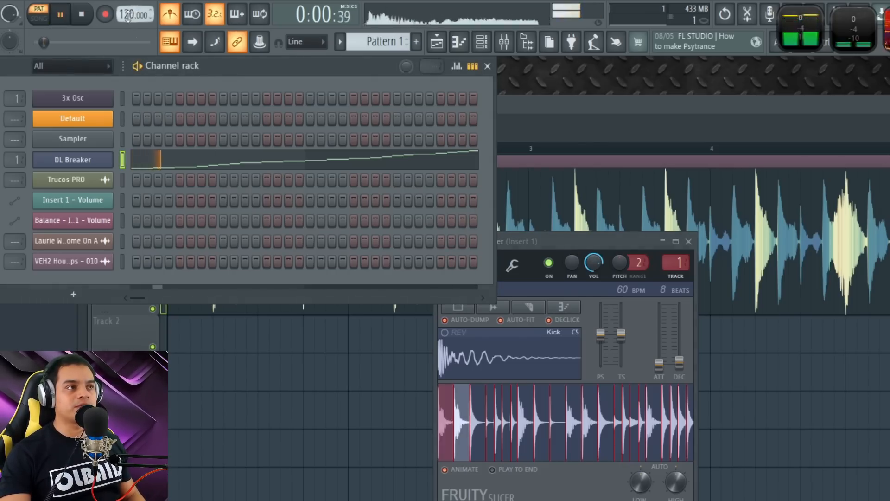
left_click_drag(19, 158, 18, 163)
mouse_move(129, 16)
left_mouse_down()
mouse_move(129, 1)
mouse_move(135, 43)
mouse_move(135, 18)
mouse_move(136, 30)
left_mouse_up()
key("space")
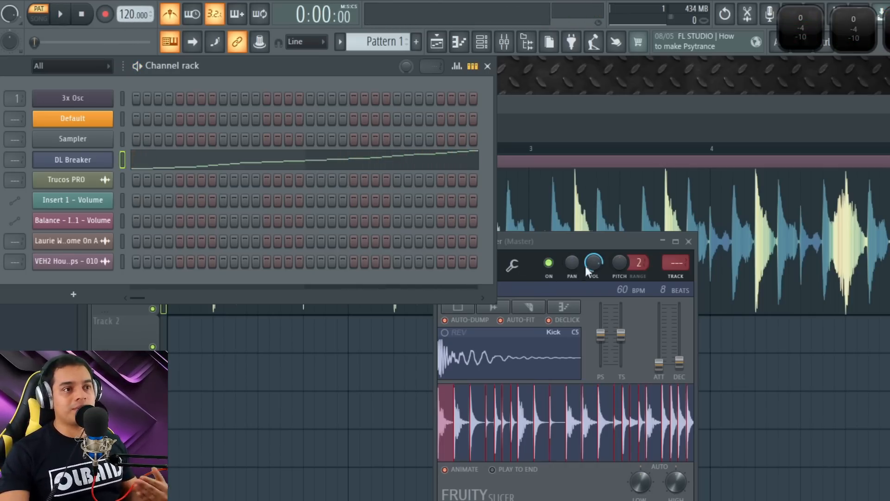
Close the DL Breaker channel window and bring the Playlist in front of the Channel rack.
left_click_drag(586, 242, 501, 300)
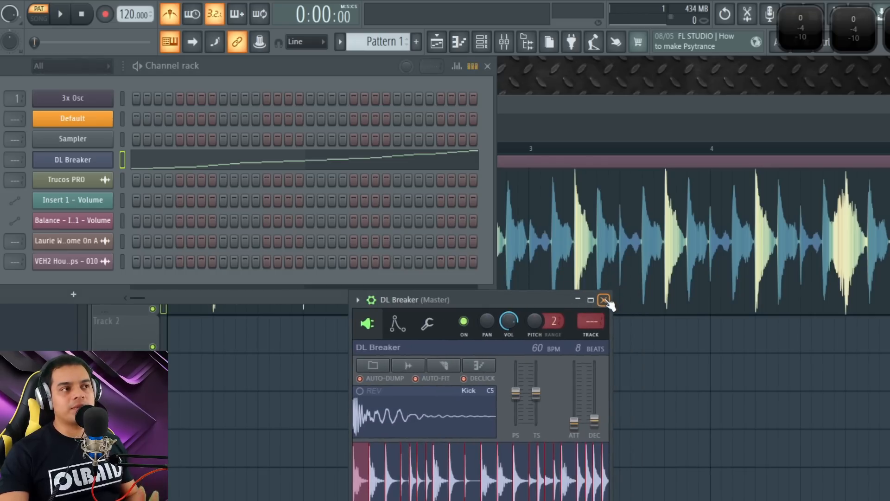
left_click(604, 300)
left_click(563, 113)
Delete the VEH2 Houseloops - 010 clip from Track 1 of the Playlist.
scroll(392, 372, "down", 3)
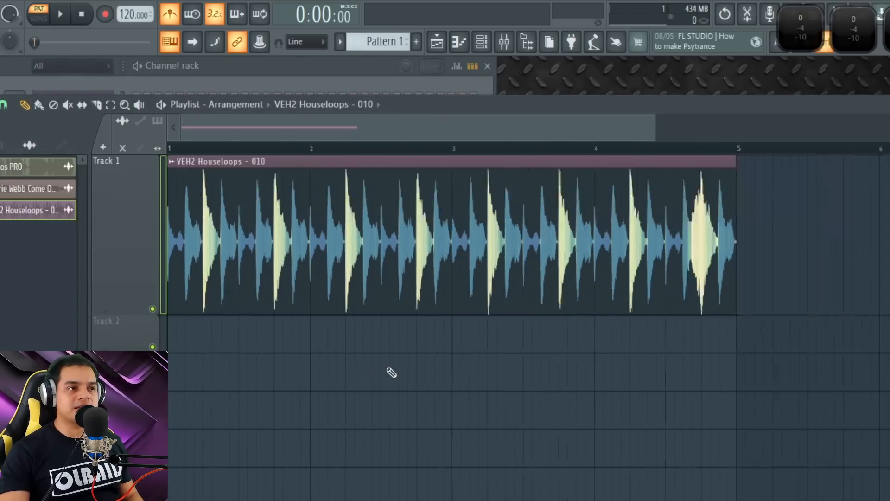
scroll(271, 370, "up", 1)
mouse_move(313, 124)
left_mouse_down()
mouse_move(316, 324)
mouse_move(358, 145)
mouse_move(434, 308)
left_mouse_up()
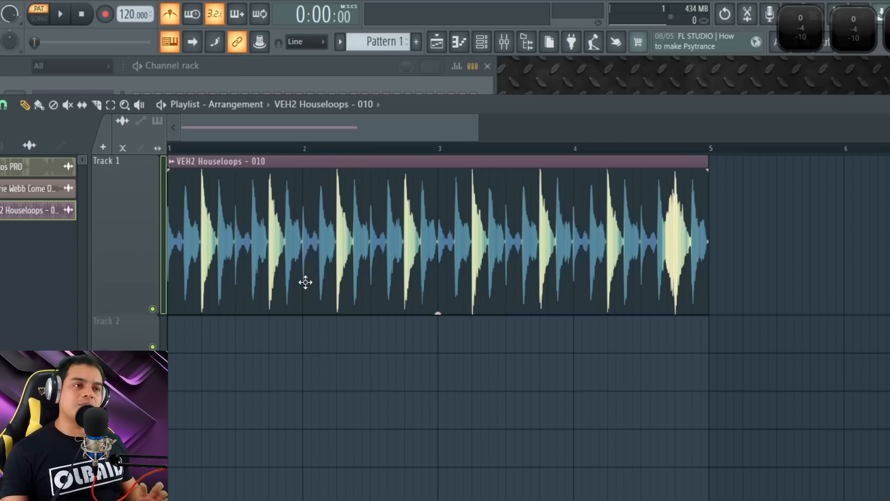
right_click(330, 246)
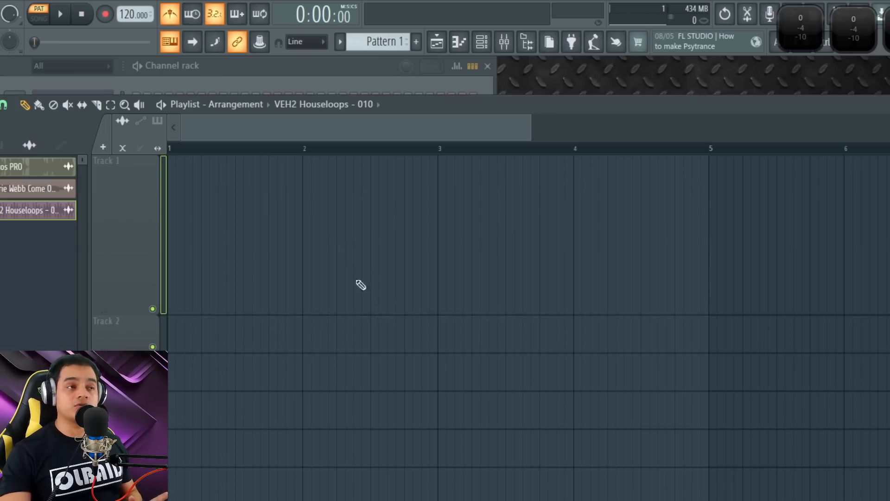